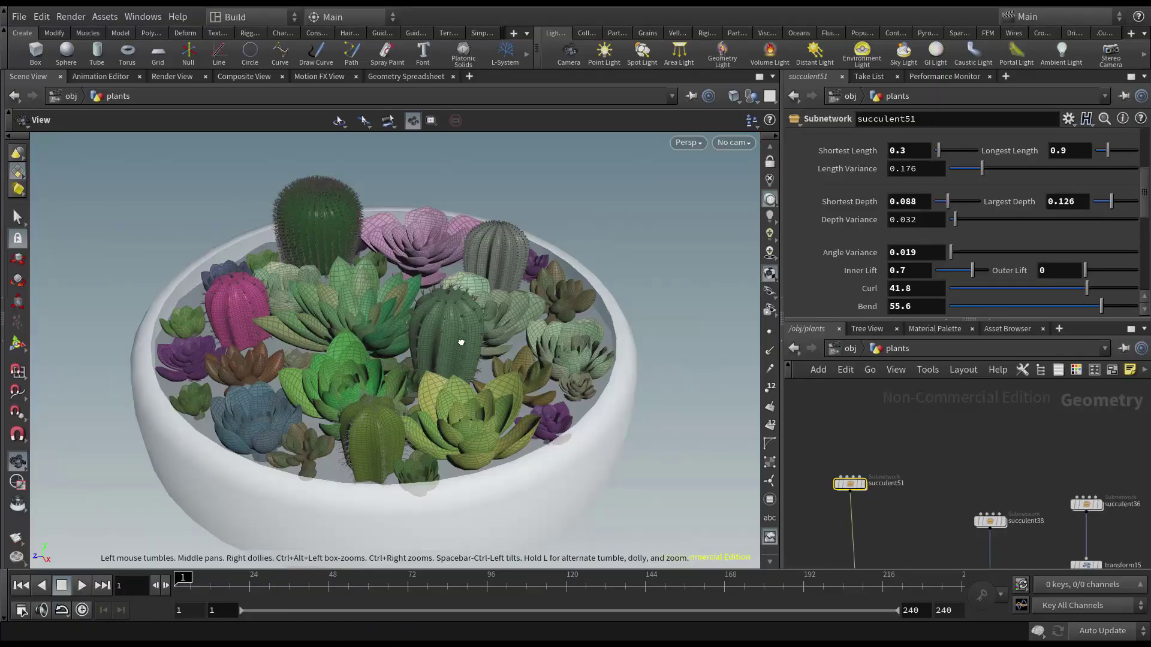
# Orbit around the succulent garden in its round white pot.
pyautogui.moveTo(341, 342); pyautogui.dragTo(362, 354)
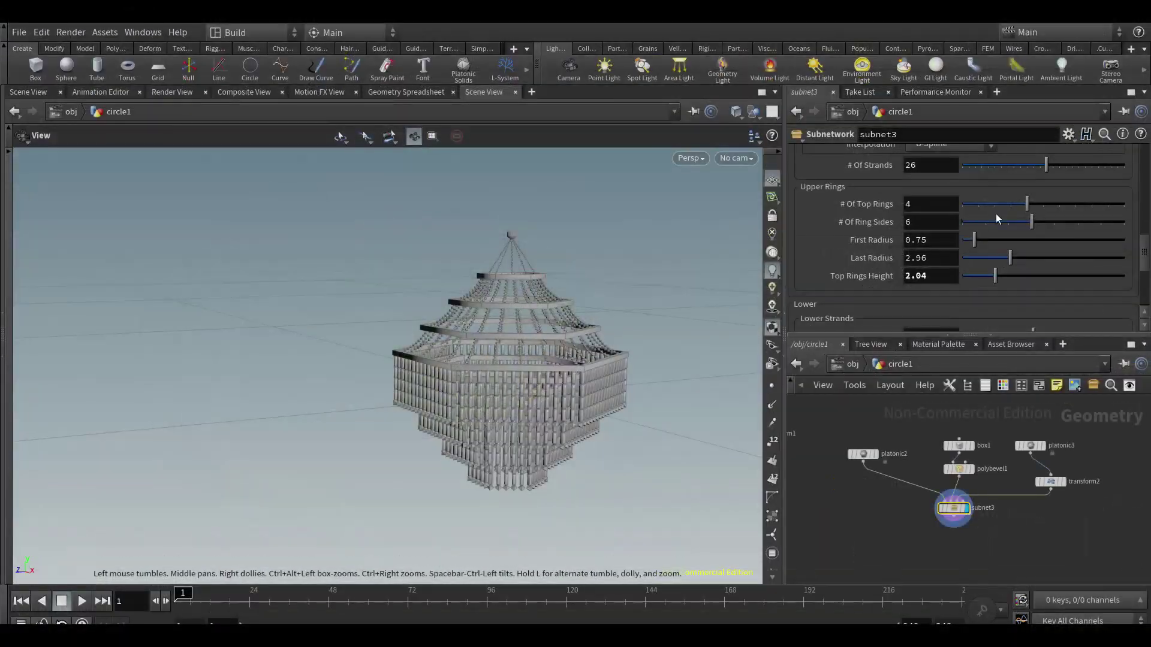
# Reduce the chandelier to two low top rings and commit a denser coral scatter.
pyautogui.moveTo(1019, 205); pyautogui.dragTo(990, 207)
pyautogui.moveTo(977, 275); pyautogui.dragTo(963, 275)
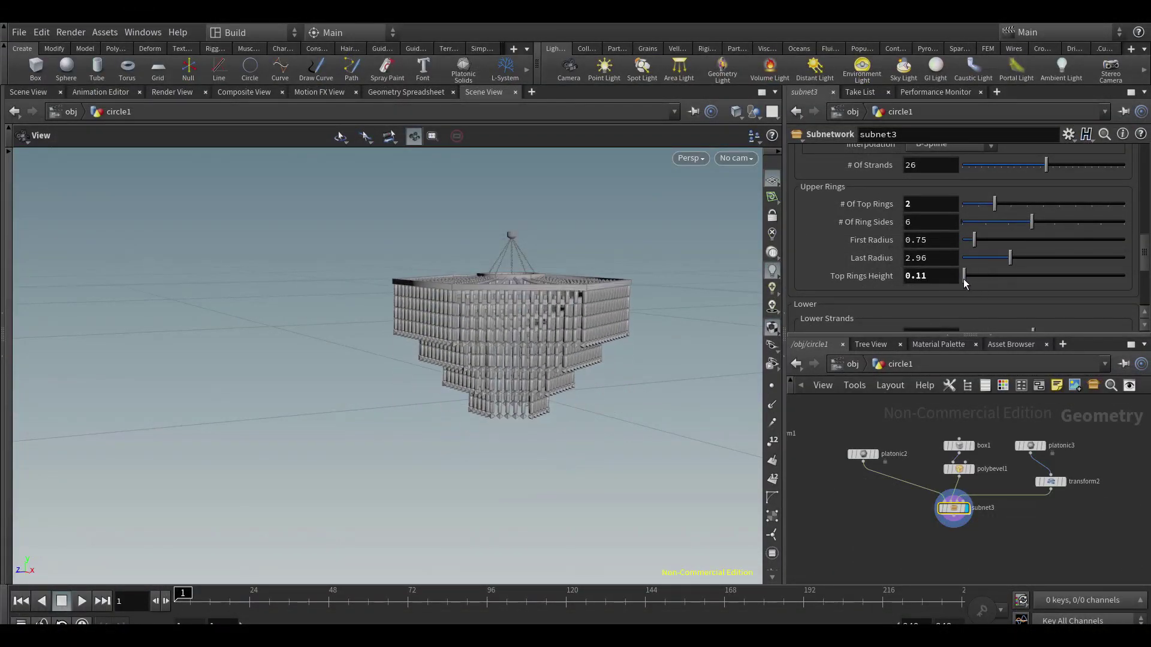
pyautogui.press('Return')
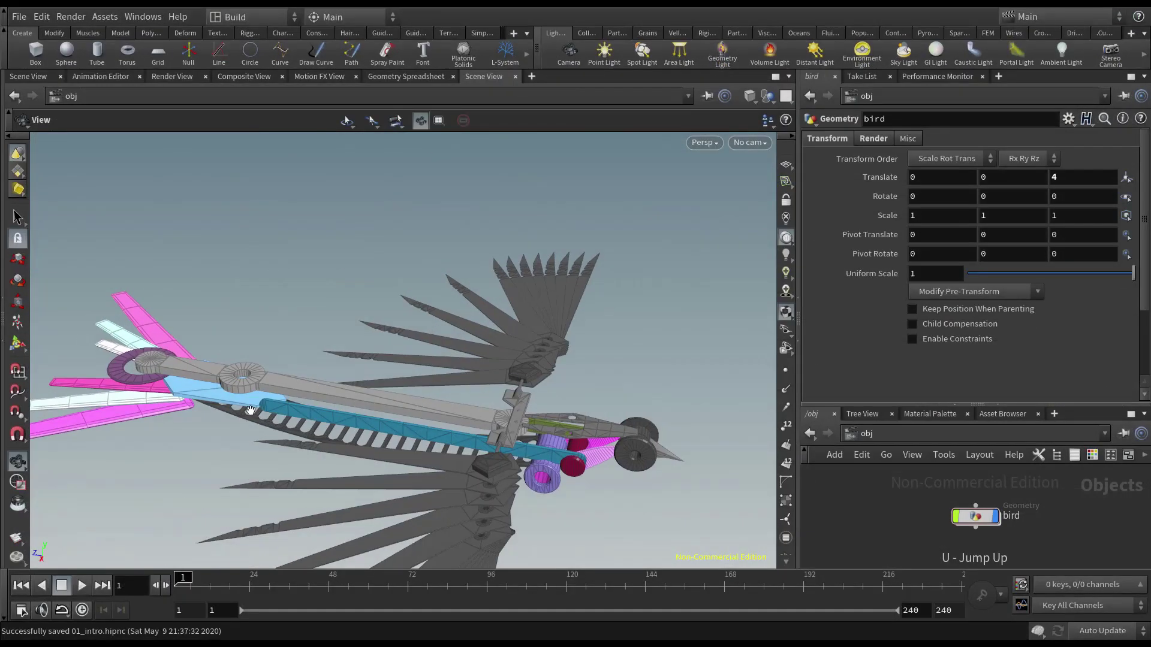
# Reshape the succulent petals' Depth and Width Shape Ramps, then zoom into the pagoda.
pyautogui.moveTo(180, 413); pyautogui.dragTo(270, 387)
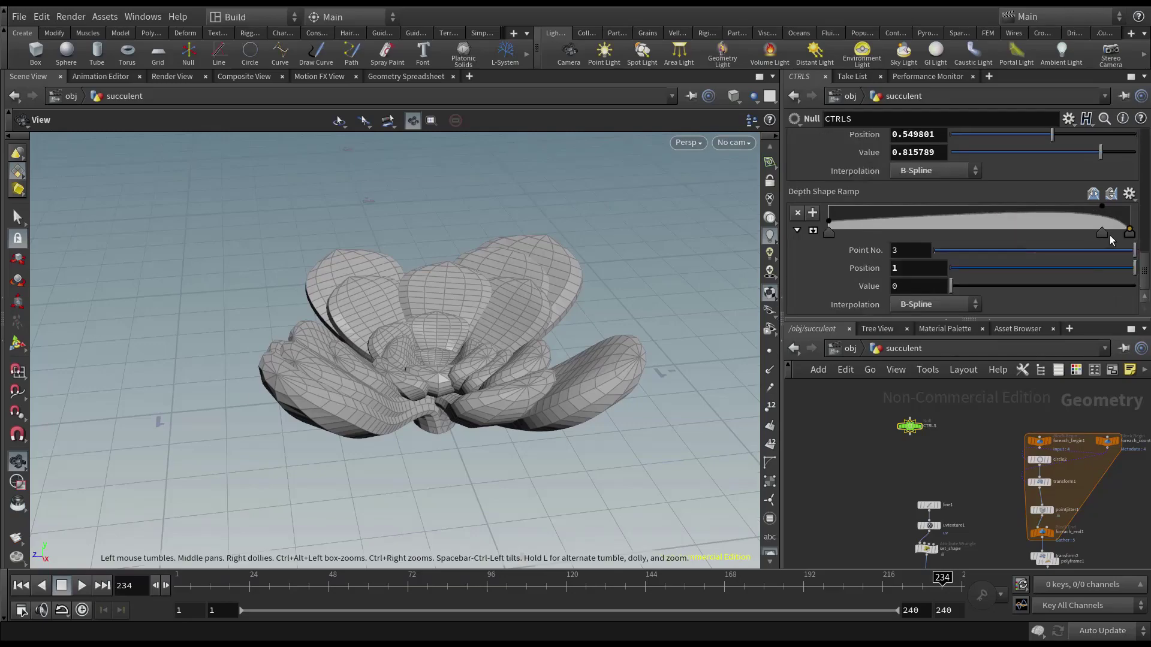
pyautogui.moveTo(1101, 232); pyautogui.dragTo(965, 240)
pyautogui.scroll(5, 959, 228)
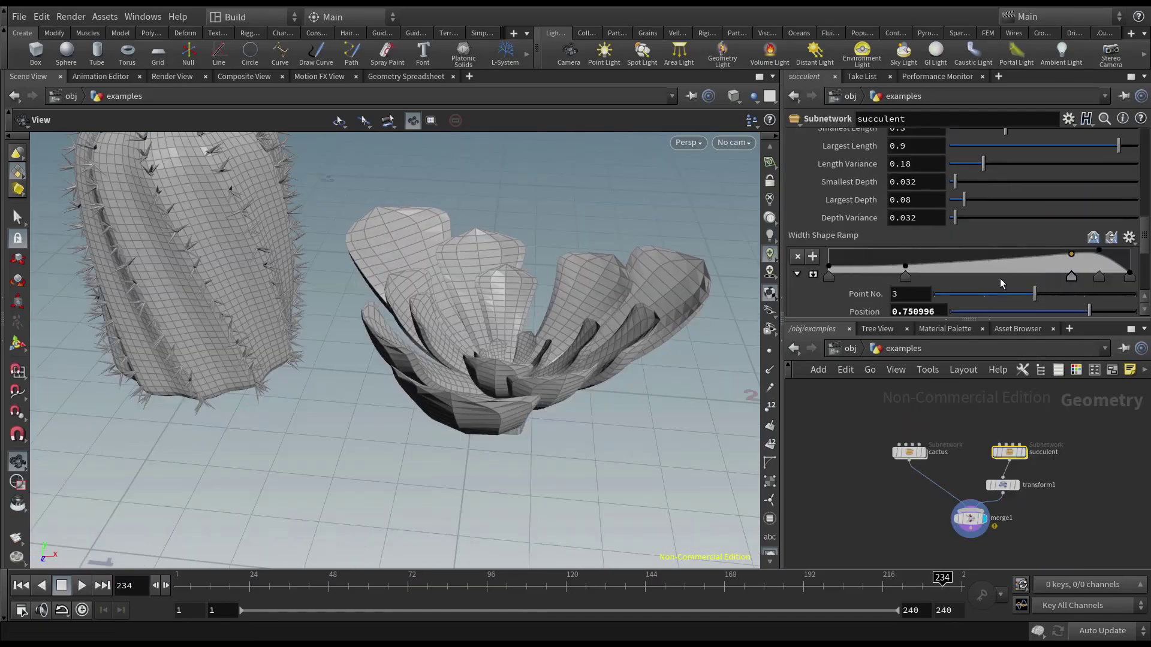
pyautogui.moveTo(1001, 284); pyautogui.dragTo(1013, 270)
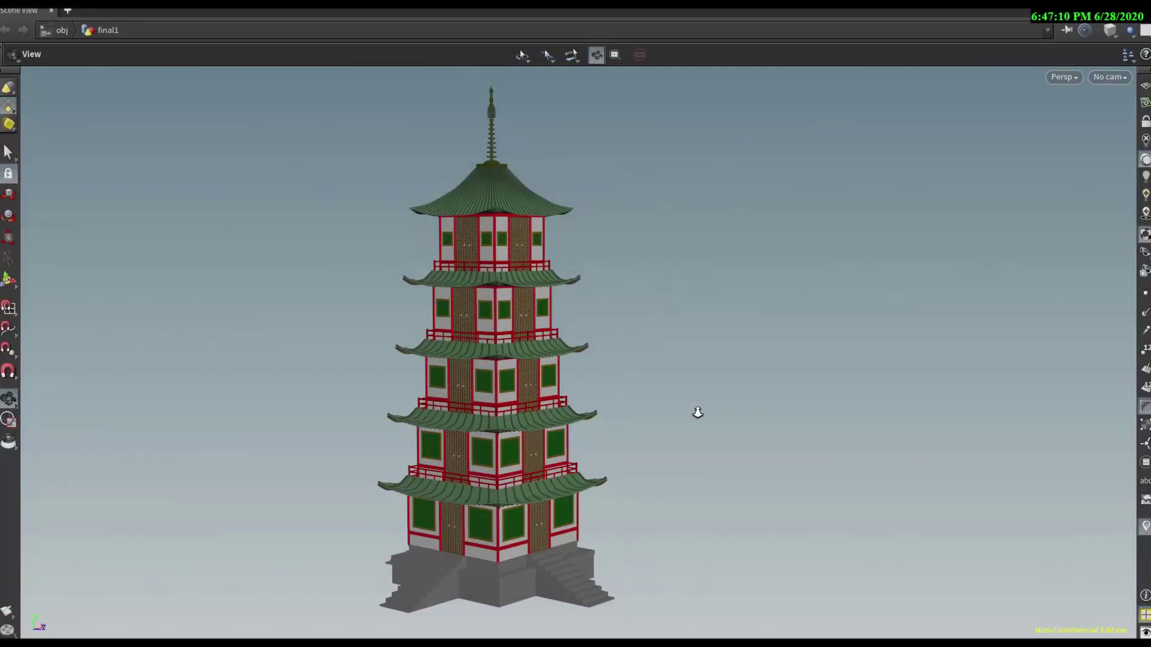
pyautogui.scroll(5, 508, 442)
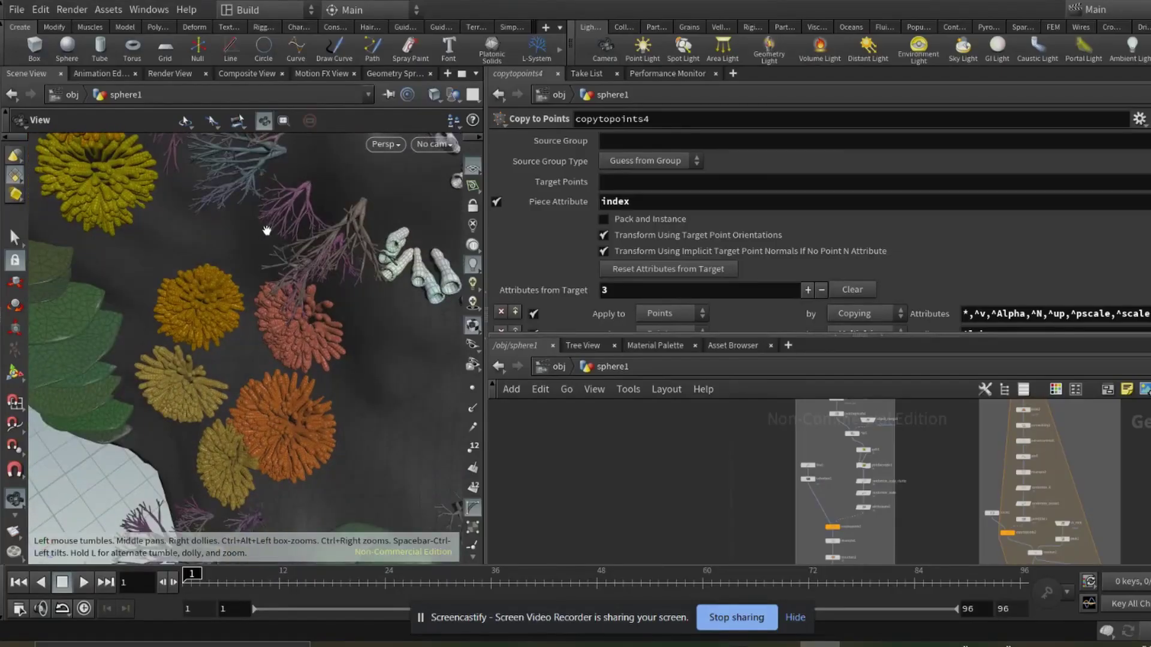
# Orbit the view around the coral reef rock.
pyautogui.moveTo(215, 311); pyautogui.dragTo(144, 311)
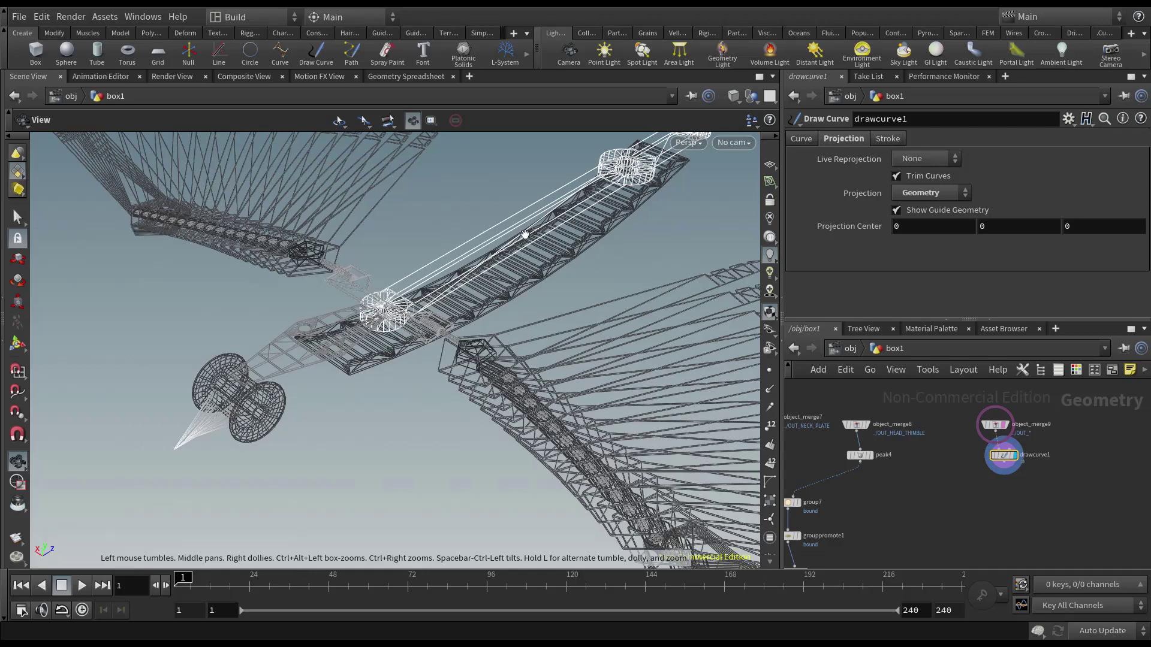
# Start Draw Curve strokes on the bird, orbit the crystals, and ladder-adjust metaball4.
pyautogui.press('Return')
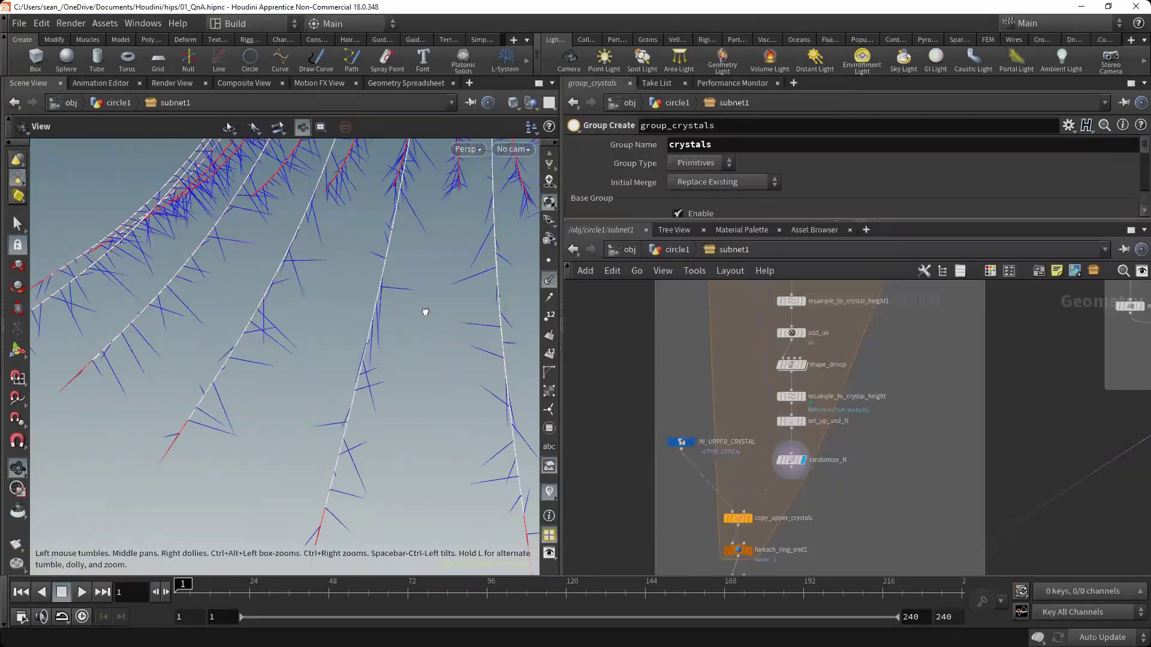
pyautogui.moveTo(423, 311); pyautogui.dragTo(271, 251)
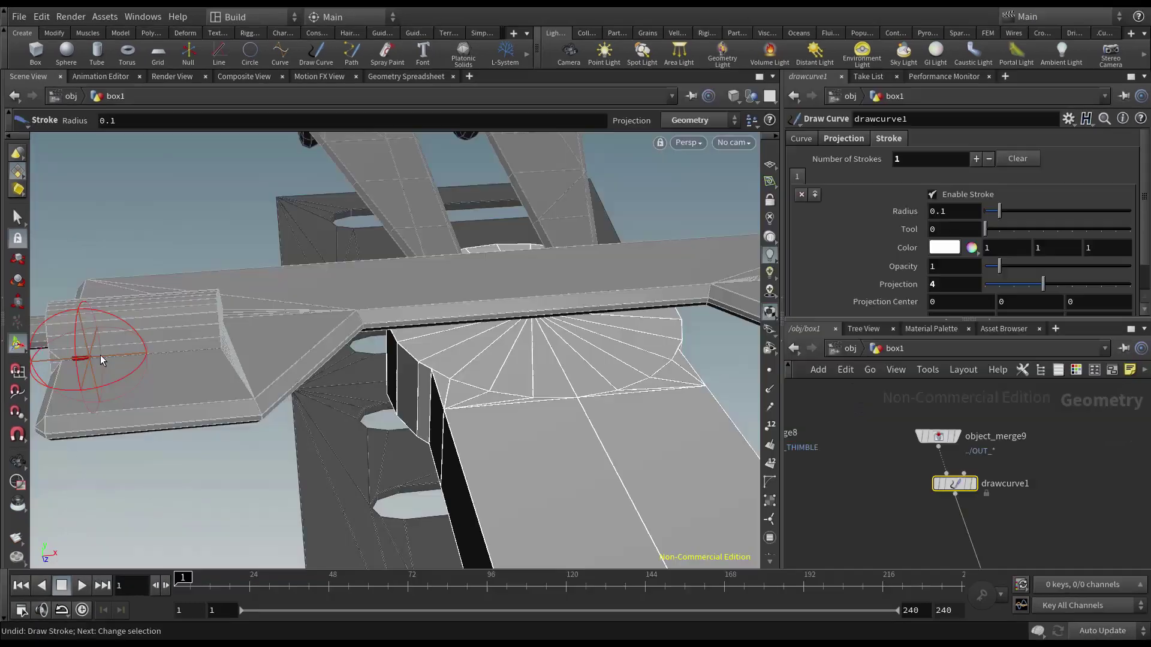
pyautogui.click(908, 459)
pyautogui.moveTo(869, 193); pyautogui.dragTo(870, 195, button='middle')
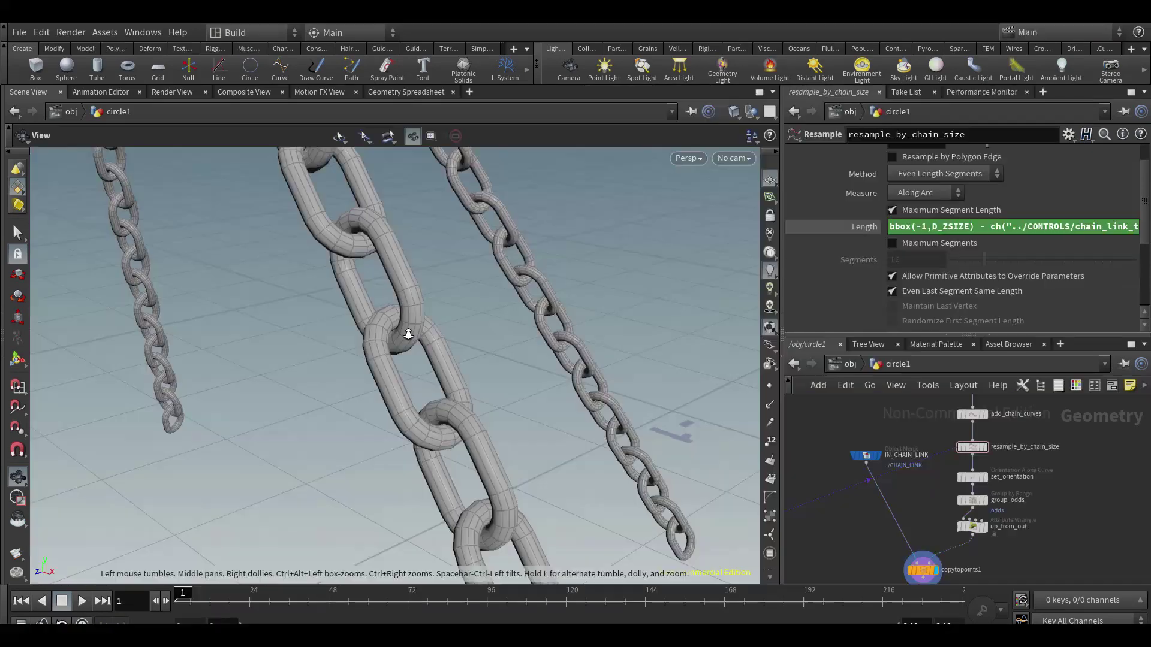
# Link transform2's Uniform Scale to ch("../transform1/scale") and edit null1's parameter interface.
pyautogui.moveTo(398, 329)
pyautogui.mouseDown()
pyautogui.moveTo(337, 319)
pyautogui.moveTo(294, 360)
pyautogui.moveTo(399, 316)
pyautogui.mouseUp()
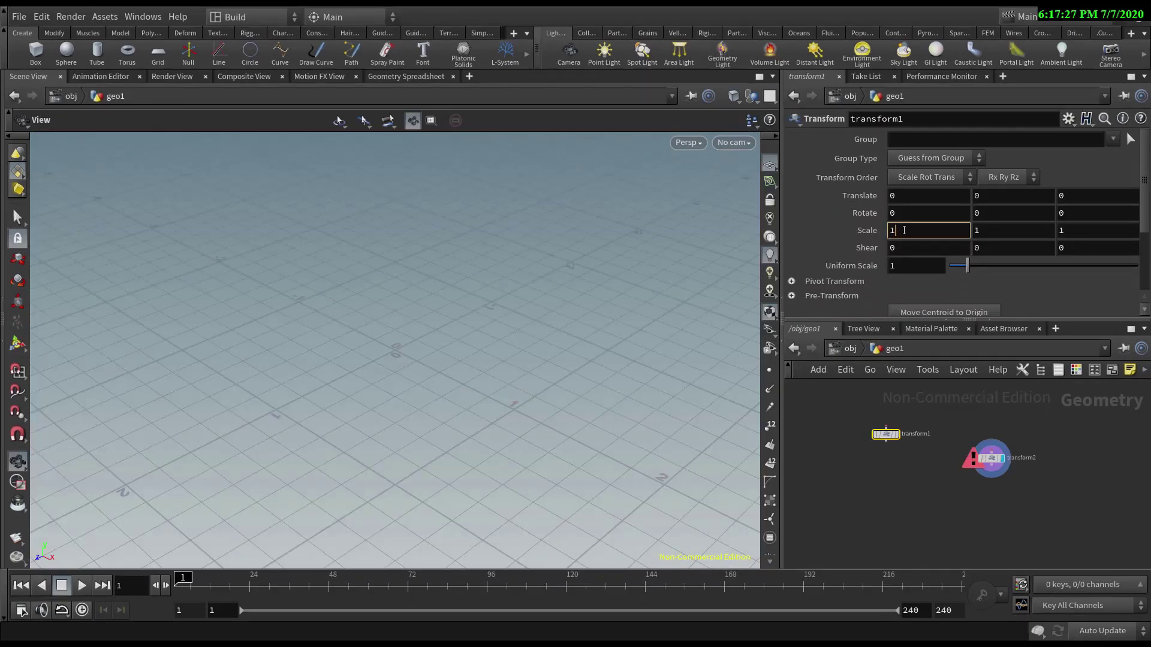
pyautogui.moveTo(972, 506); pyautogui.dragTo(1022, 397)
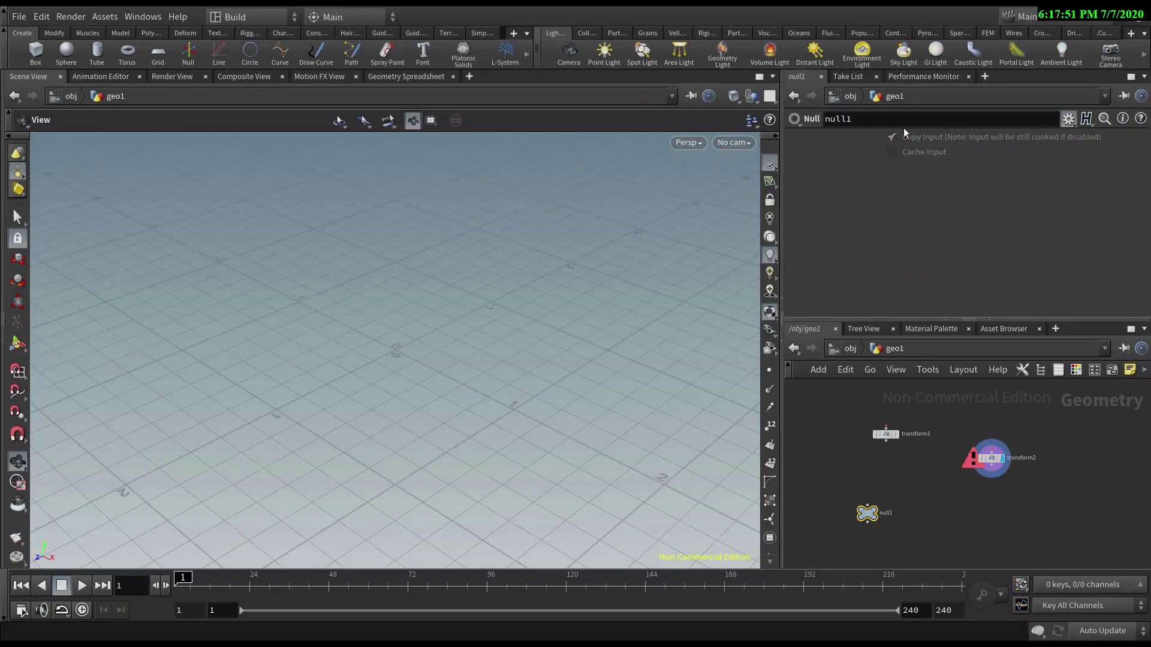
pyautogui.click(904, 127)
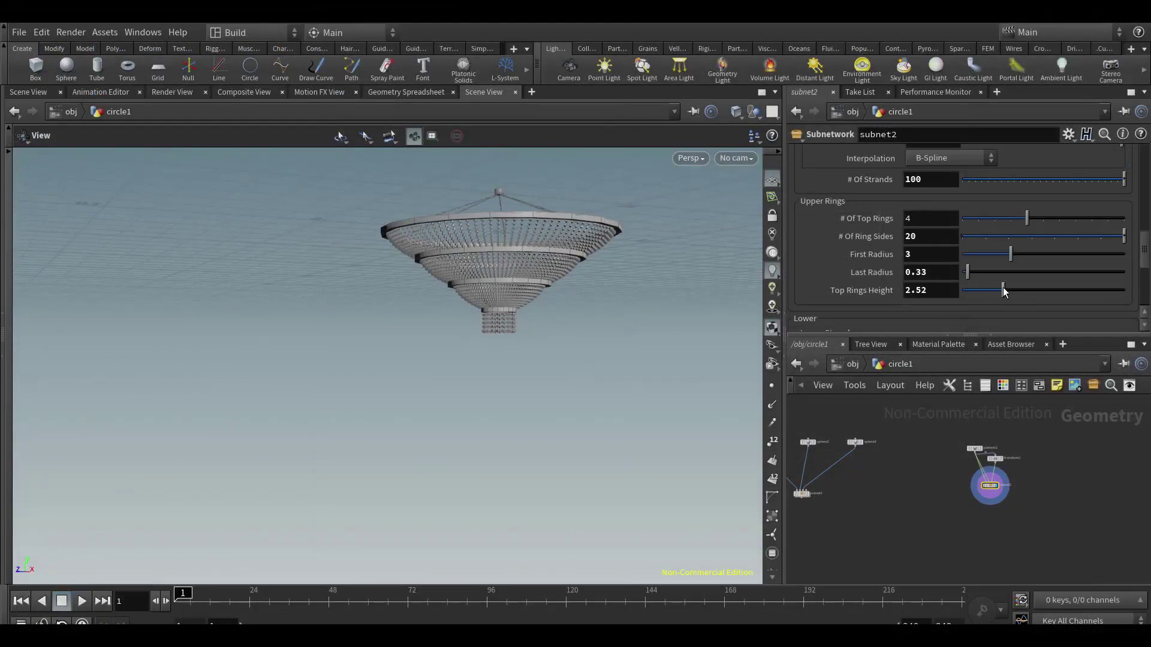
# Set Top Rings Height to 3.78, Last Radius to 0.05, and raise bottom rings to seven.
pyautogui.moveTo(1004, 292); pyautogui.dragTo(1023, 291)
pyautogui.moveTo(779, 299); pyautogui.dragTo(743, 299, button='middle')
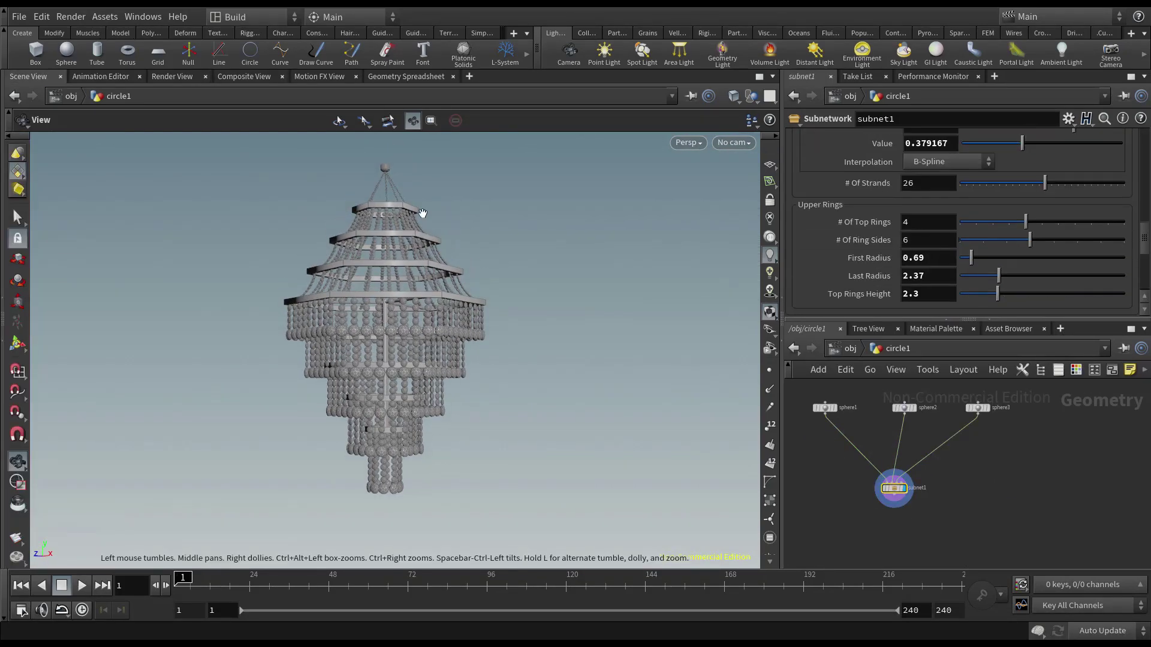
pyautogui.scroll(-5, 875, 254)
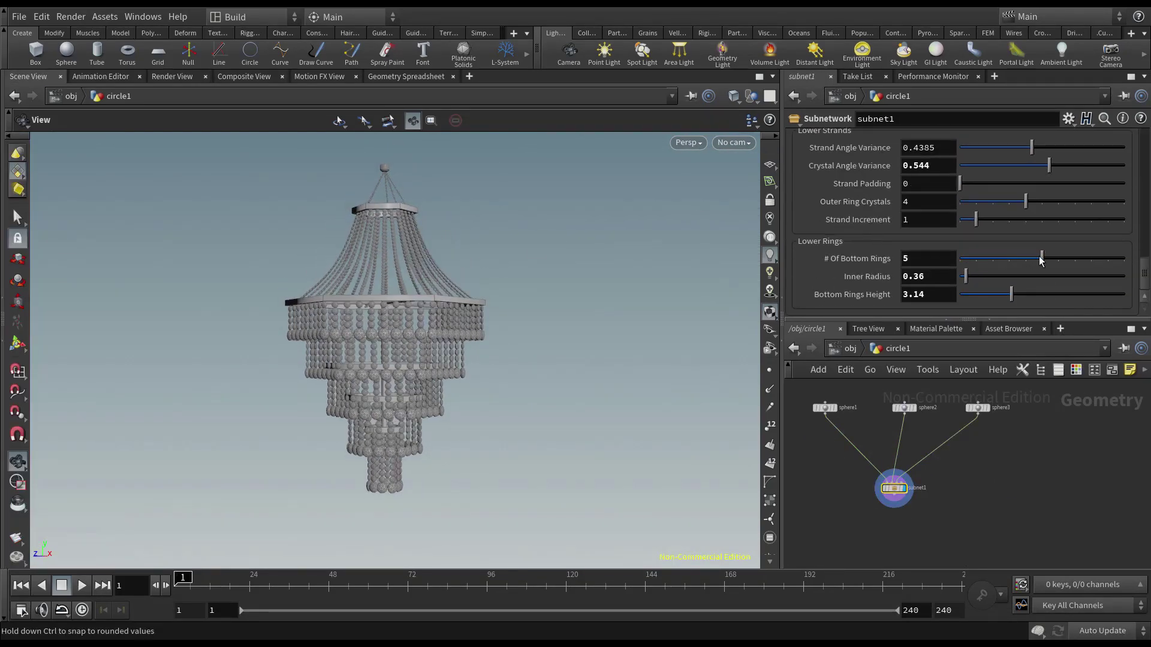
pyautogui.moveTo(977, 277); pyautogui.dragTo(982, 280)
pyautogui.scroll(2, 893, 249)
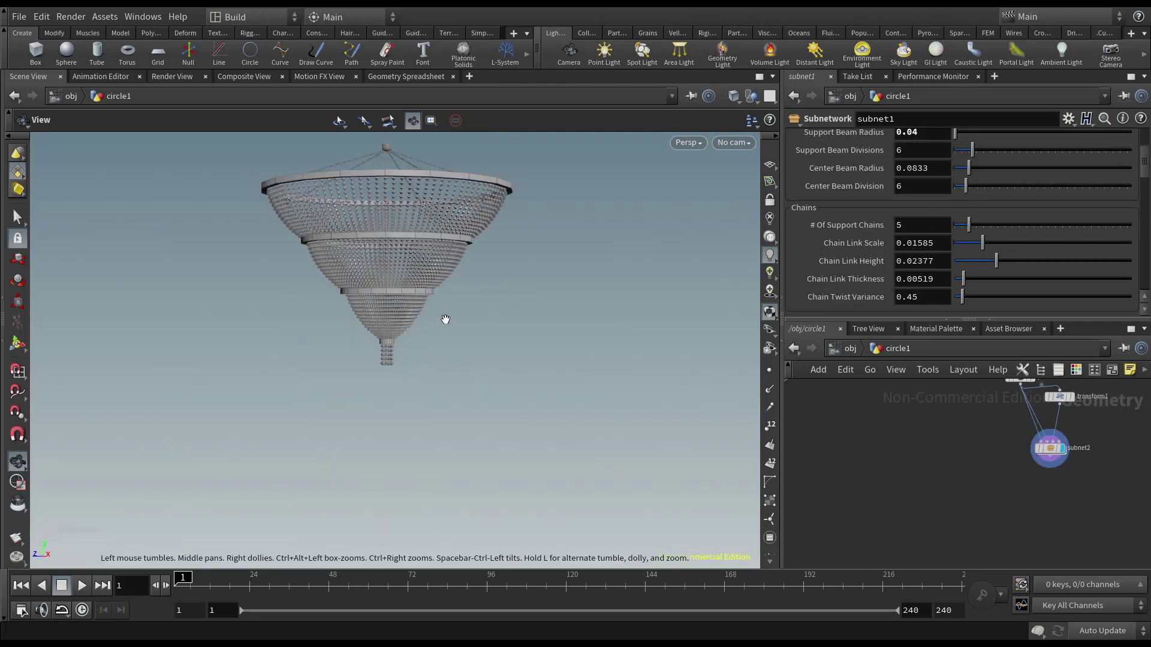
# Bring the subnet3 network into view and display the square tiered chandelier.
pyautogui.moveTo(445, 322); pyautogui.dragTo(391, 283)
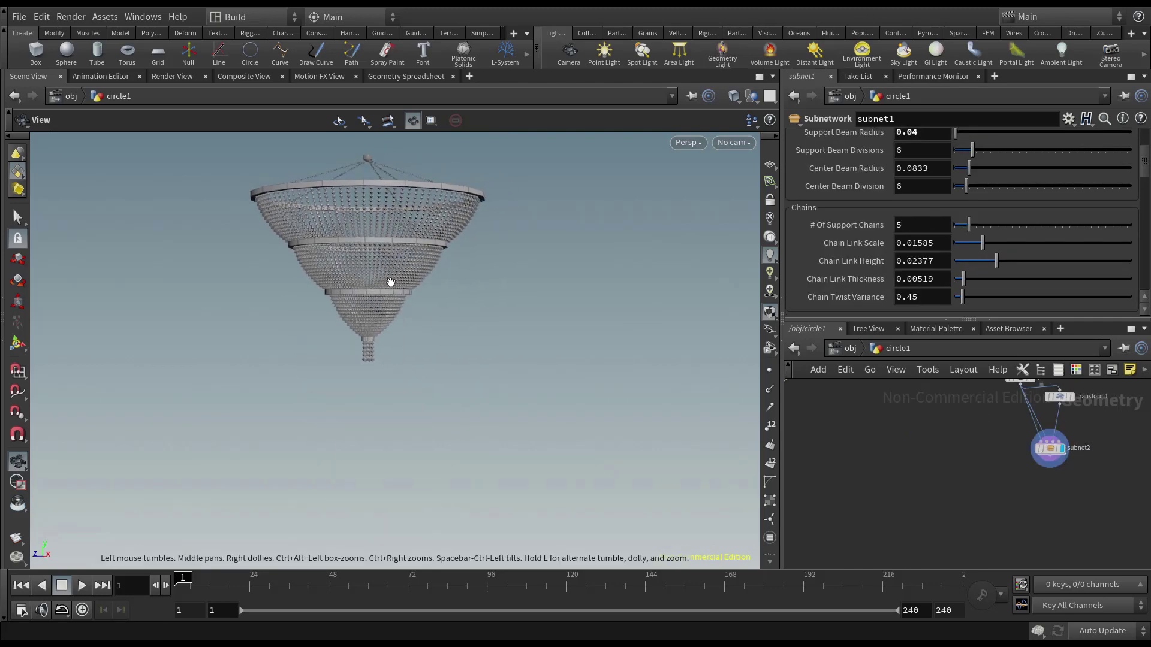
pyautogui.moveTo(923, 519); pyautogui.dragTo(775, 541, button='middle')
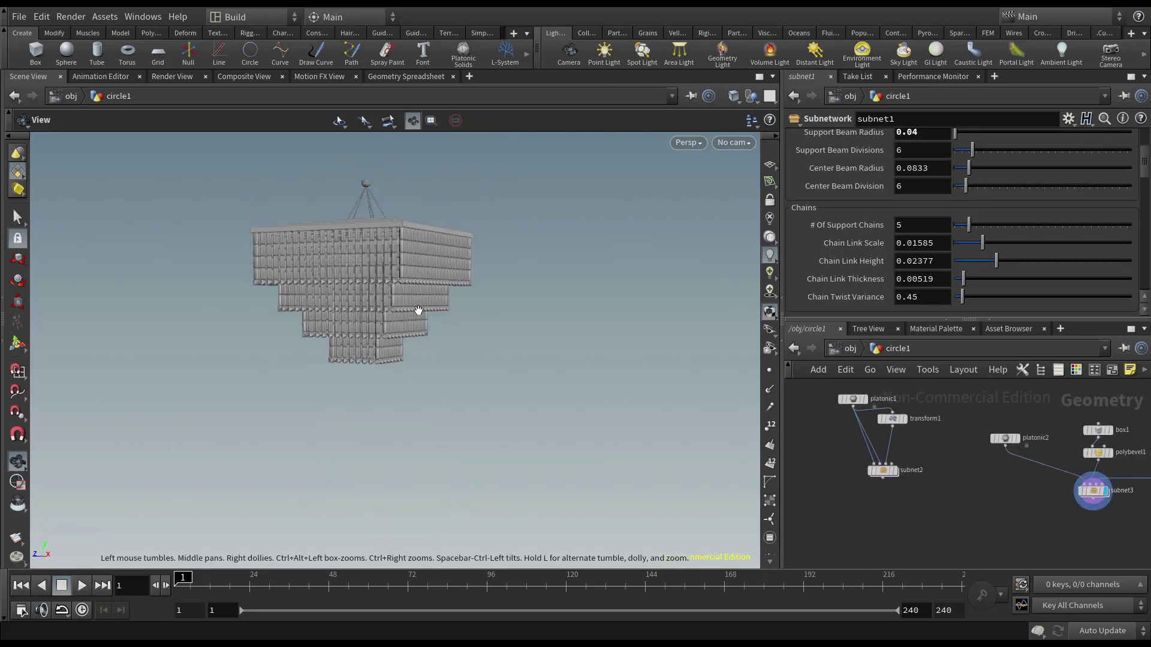
pyautogui.moveTo(419, 311); pyautogui.dragTo(427, 344)
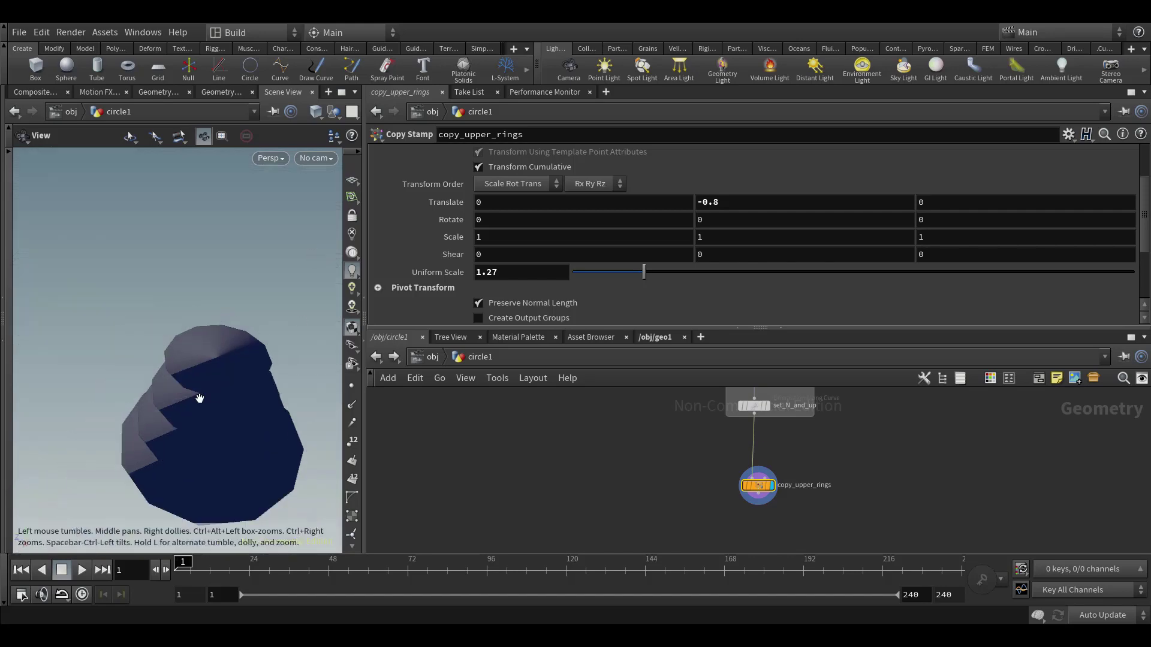
# Change the copy radius to reshape the crystals and confirm the Number of Copies expression.
pyautogui.moveTo(198, 398); pyautogui.dragTo(198, 360)
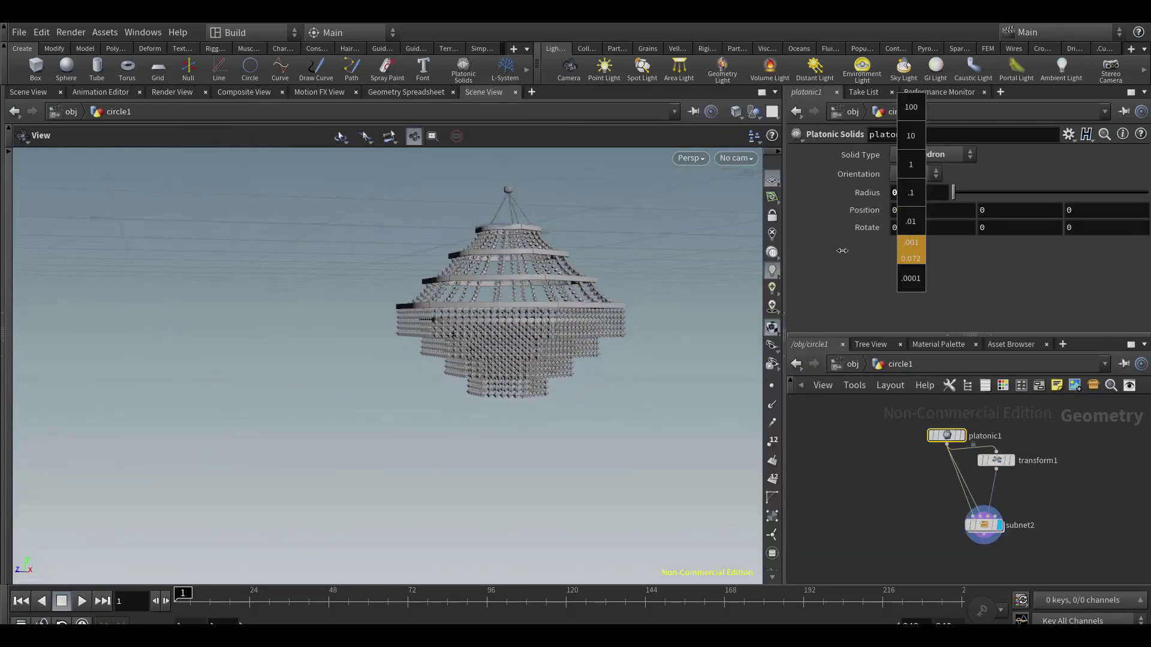
pyautogui.moveTo(842, 250); pyautogui.dragTo(822, 250, button='middle')
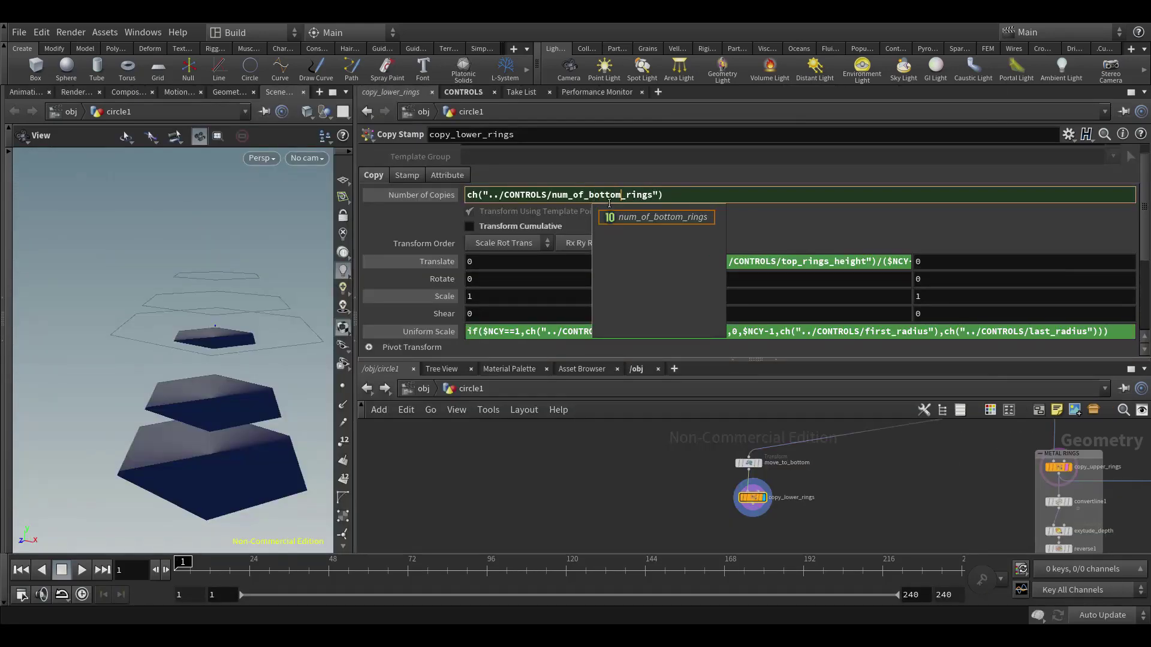
pyautogui.press('Return')
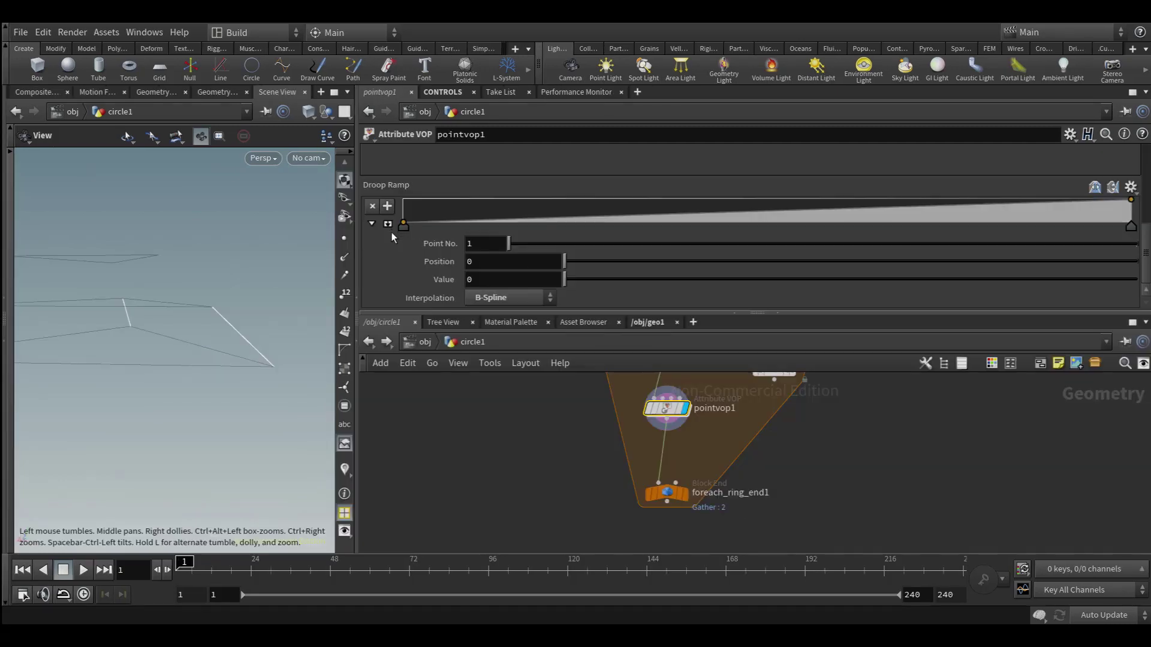
# Bend the pointvop1 ramp curve with a new key and begin wiring sweep2's output.
pyautogui.click(372, 207)
pyautogui.scroll(2, 448, 279)
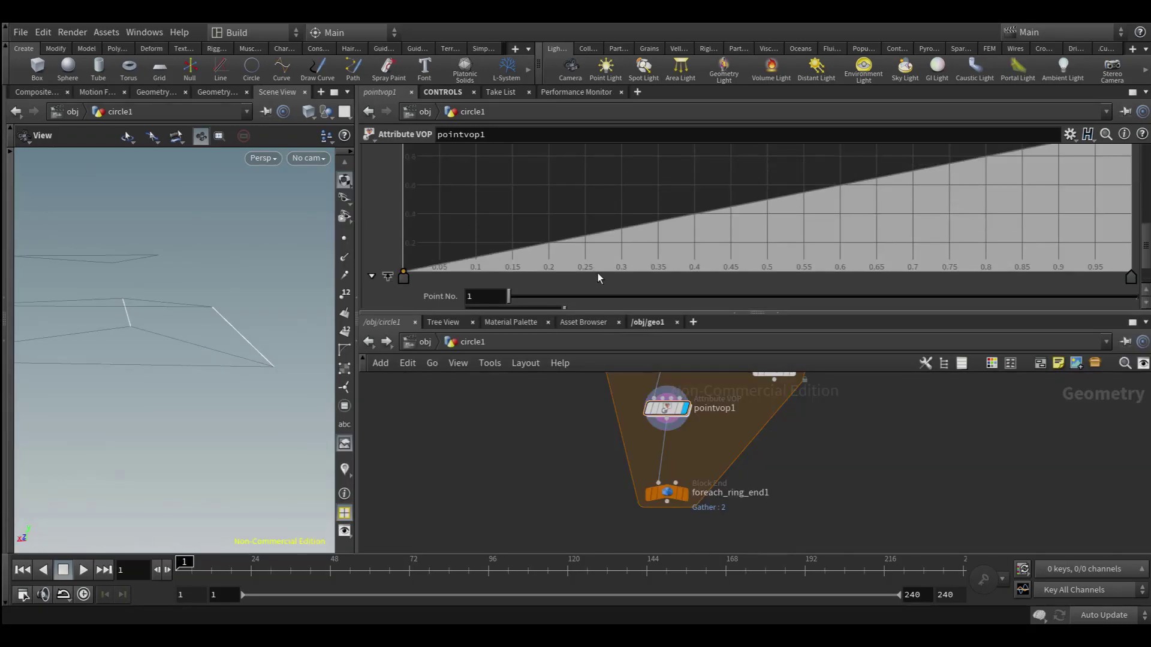
pyautogui.moveTo(612, 232); pyautogui.dragTo(644, 262)
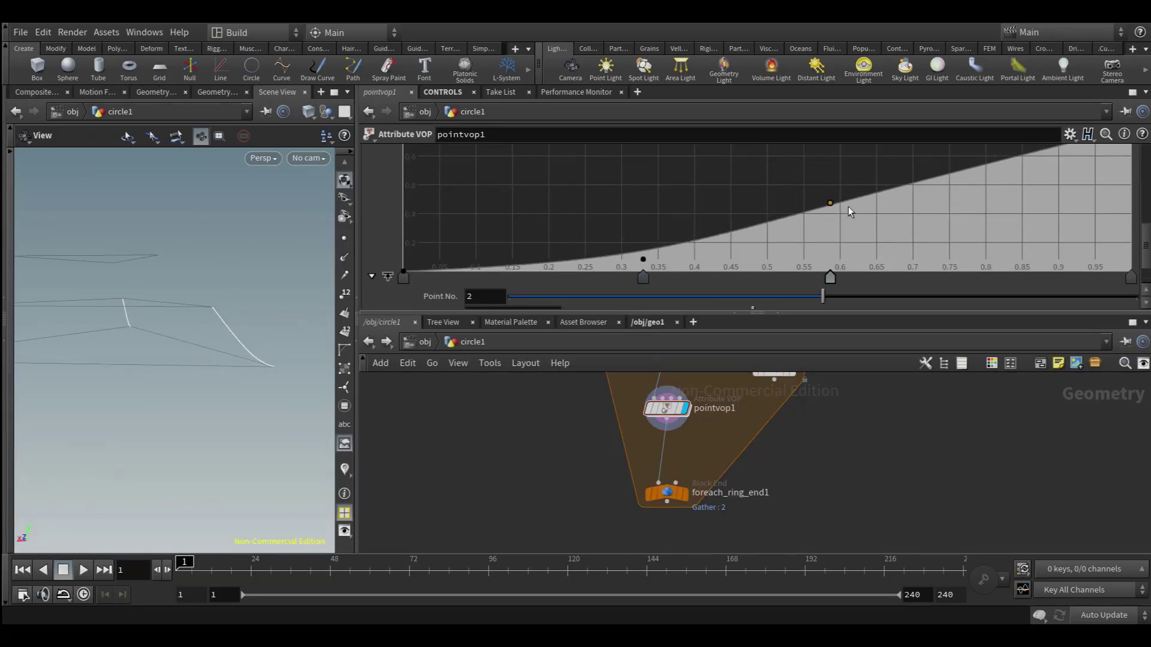
pyautogui.moveTo(831, 204); pyautogui.dragTo(921, 219)
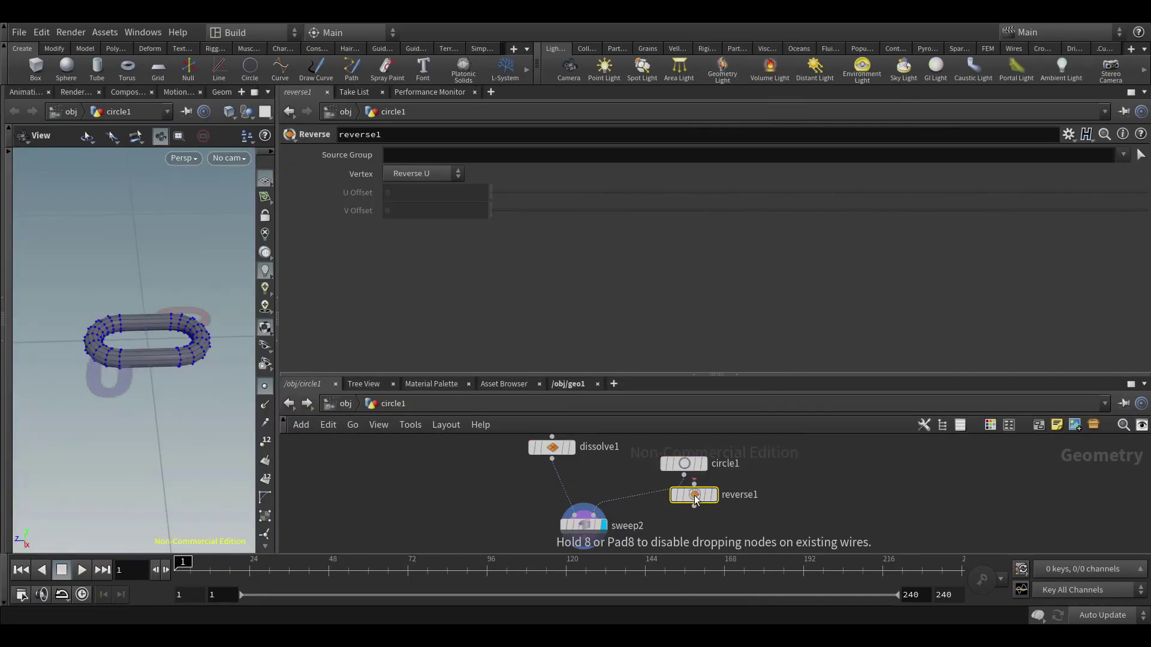
pyautogui.click(603, 494)
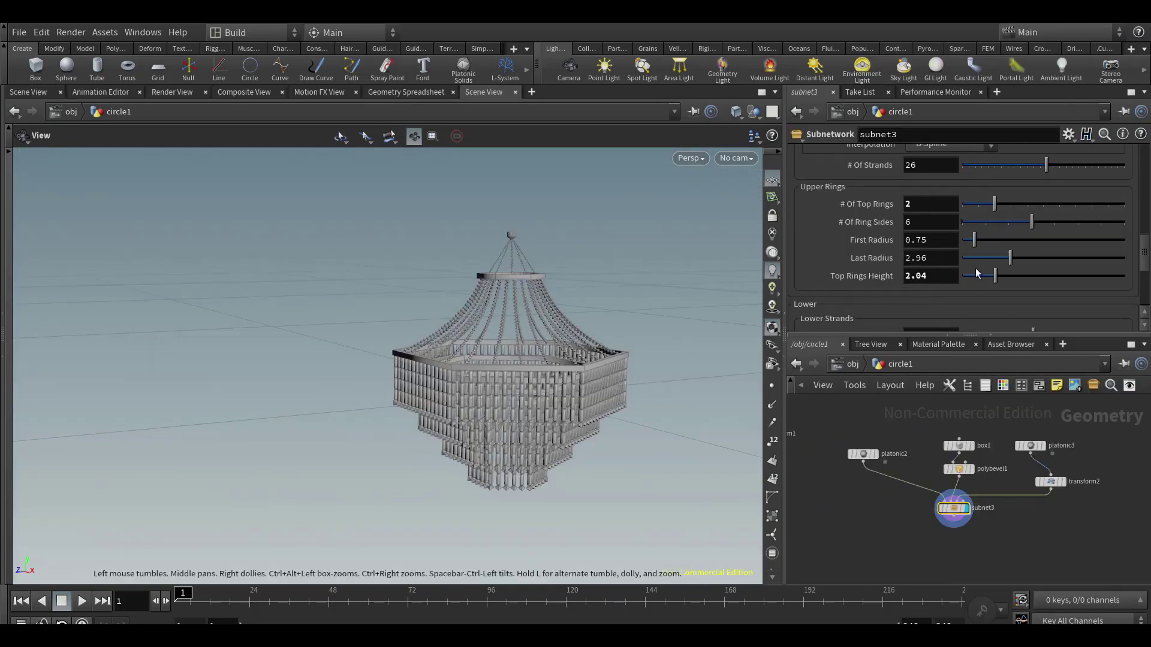
# Lower subnet3's Top Rings Height to 2.04 and select the # Of Ring Sides field.
pyautogui.moveTo(977, 274); pyautogui.dragTo(965, 276)
pyautogui.scroll(3, 858, 287)
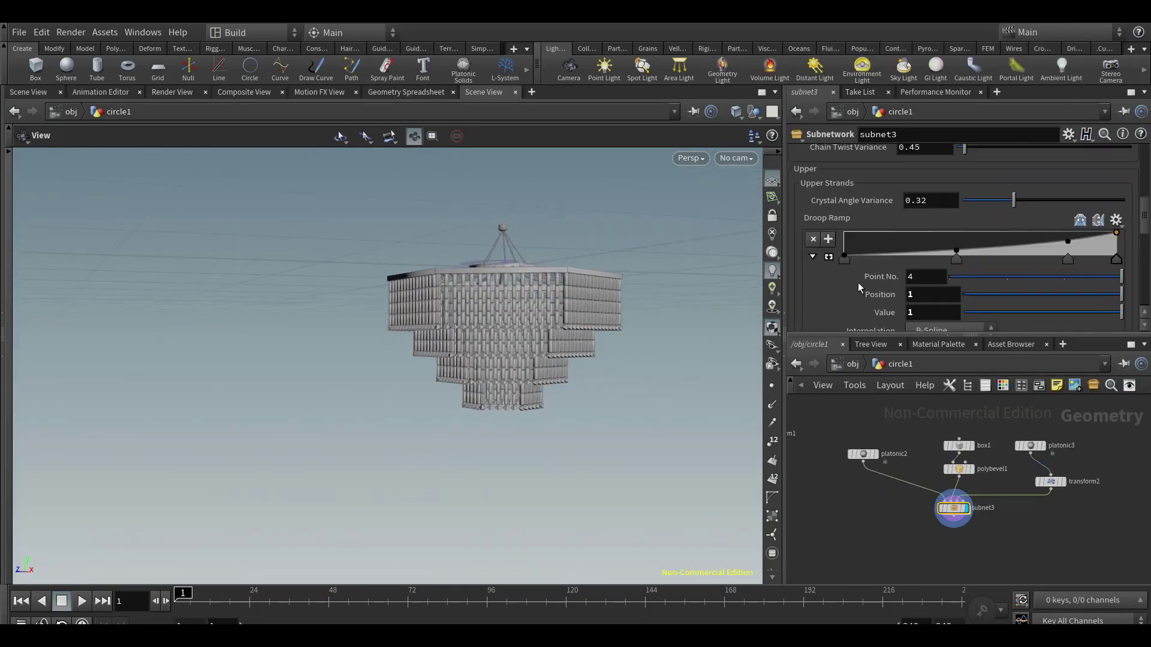
pyautogui.scroll(3, 858, 287)
pyautogui.scroll(-6, 839, 270)
pyautogui.click(931, 259)
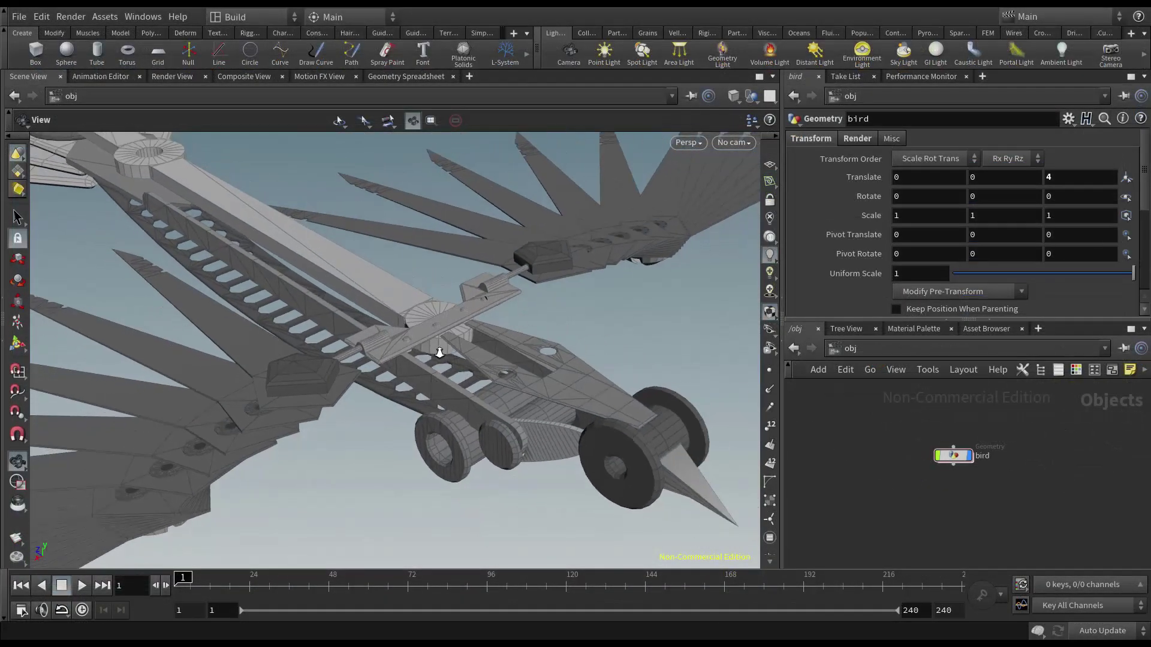
# Taper the bird's strip to a point with Bend Taper 0.35.
pyautogui.moveTo(439, 353); pyautogui.dragTo(466, 383)
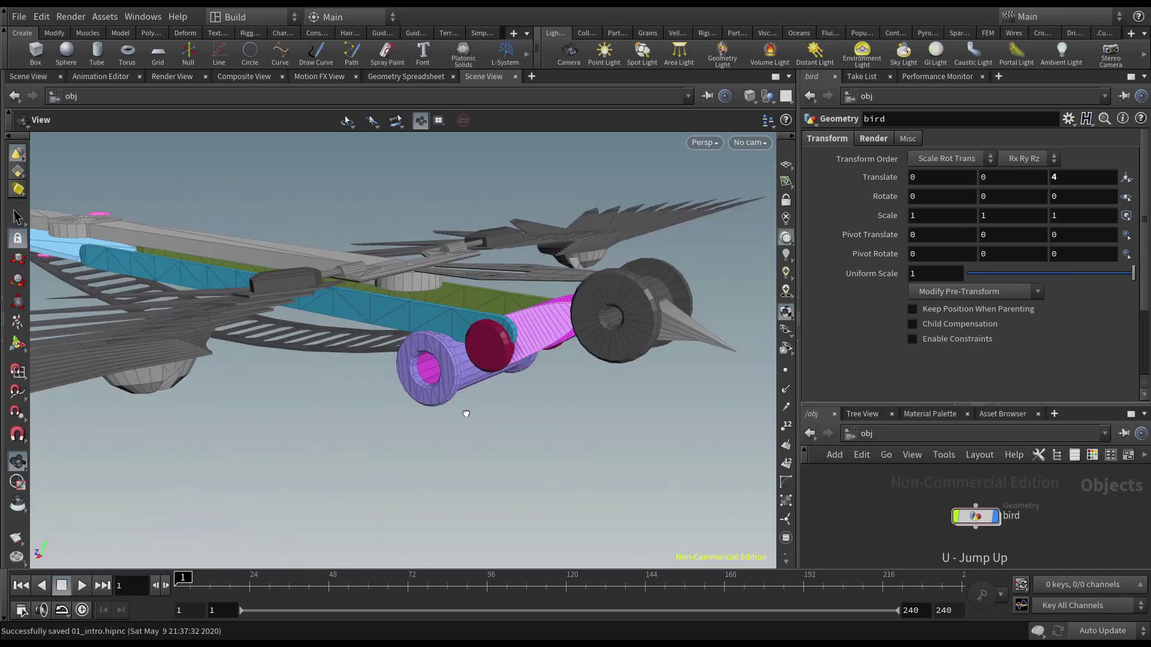
pyautogui.moveTo(466, 413); pyautogui.dragTo(362, 367)
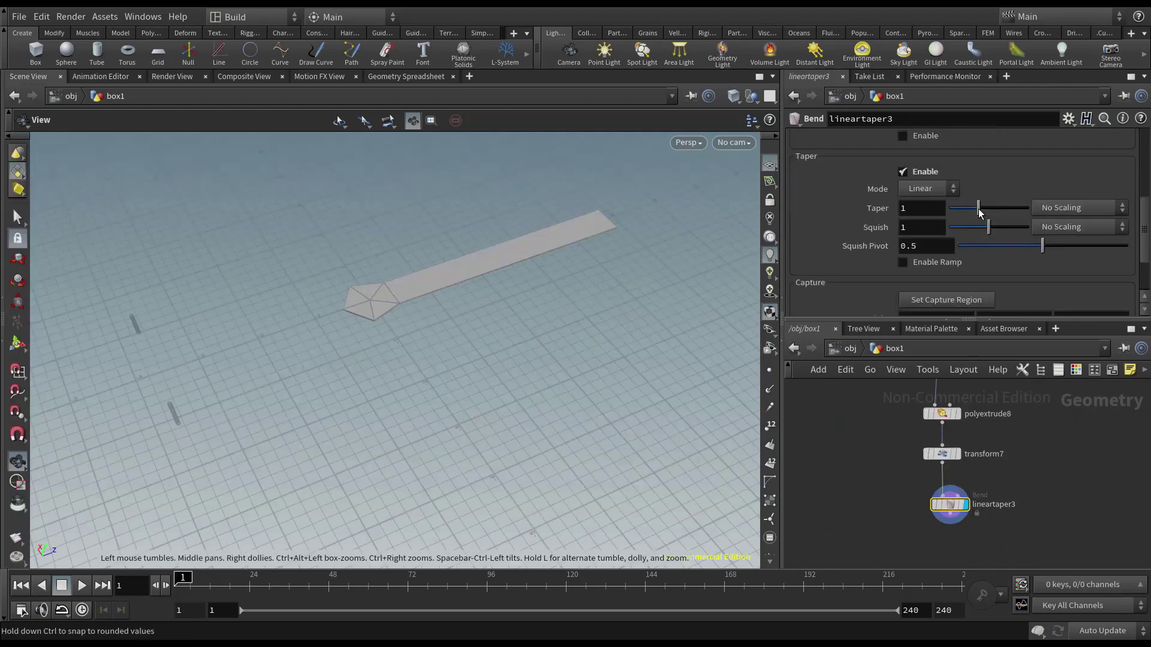
pyautogui.moveTo(979, 211); pyautogui.dragTo(963, 215)
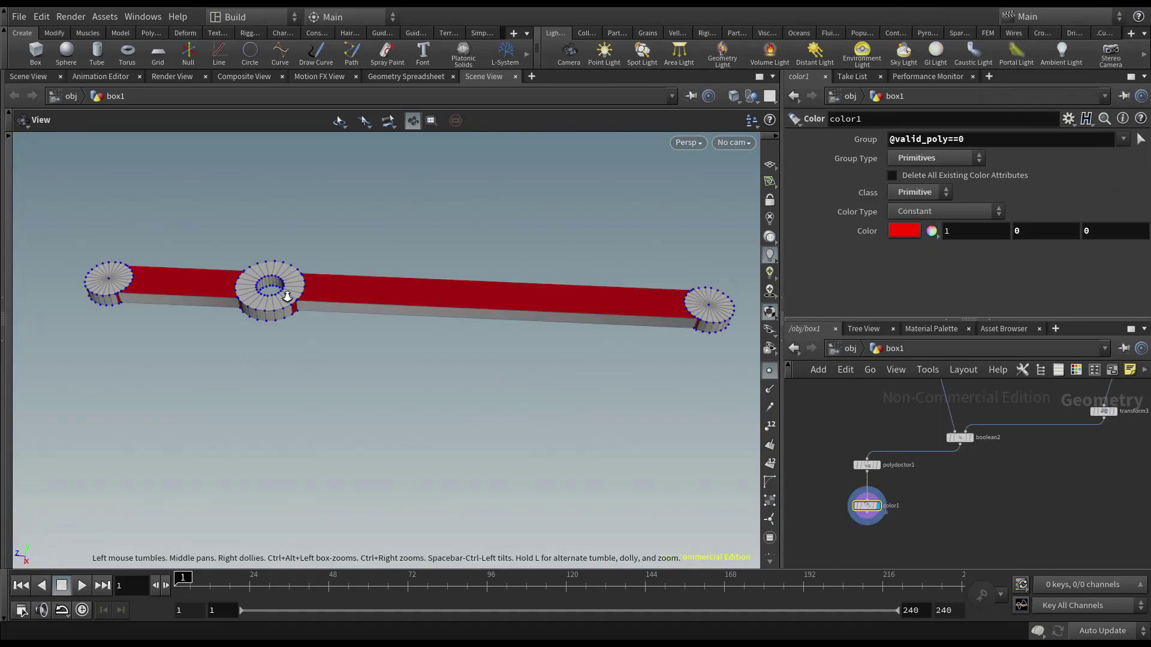
pyautogui.scroll(5, 287, 296)
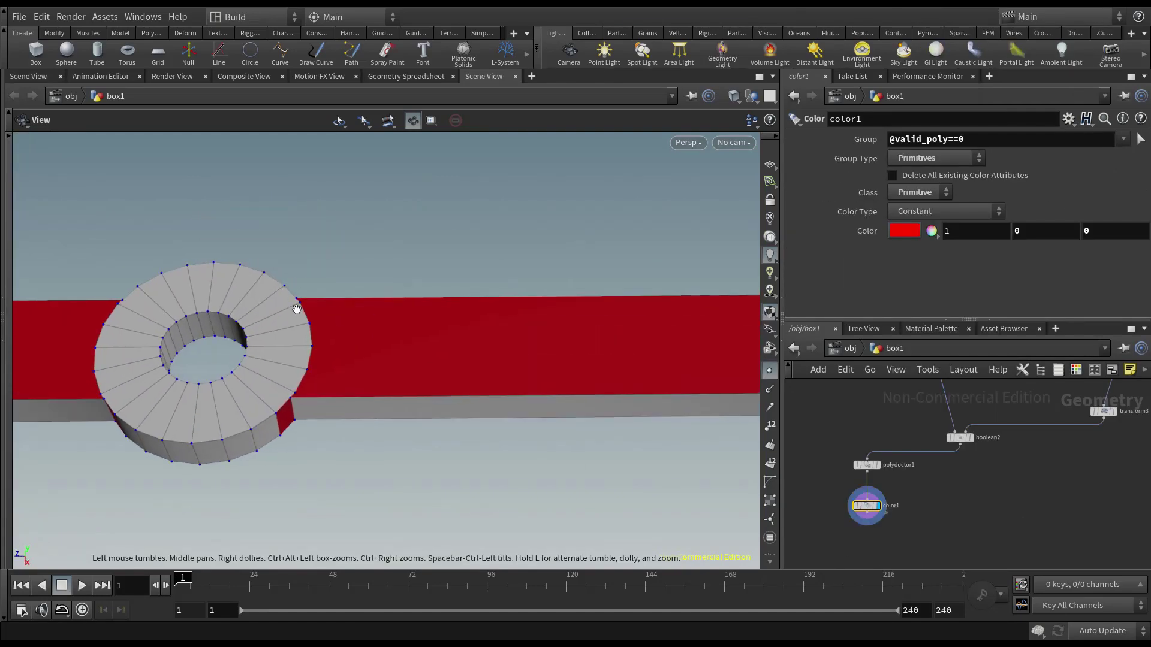
pyautogui.scroll(-3, 385, 349)
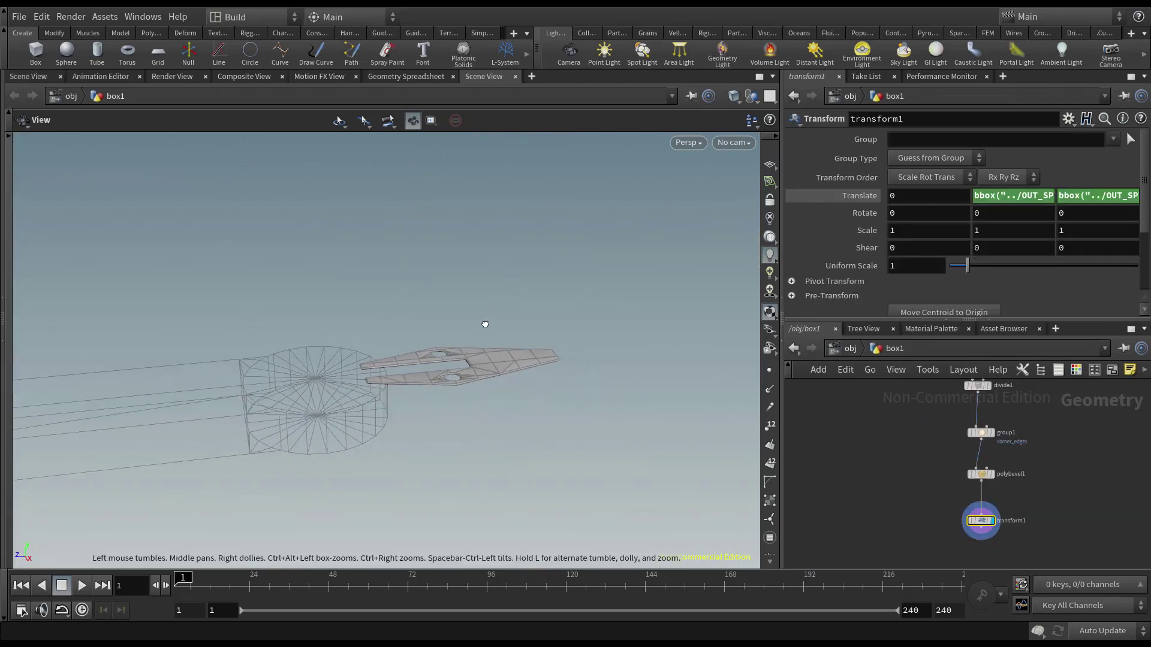
# Fan the feather copies by setting Copy Rotate Y to 3.2.
pyautogui.moveTo(488, 326); pyautogui.dragTo(384, 379)
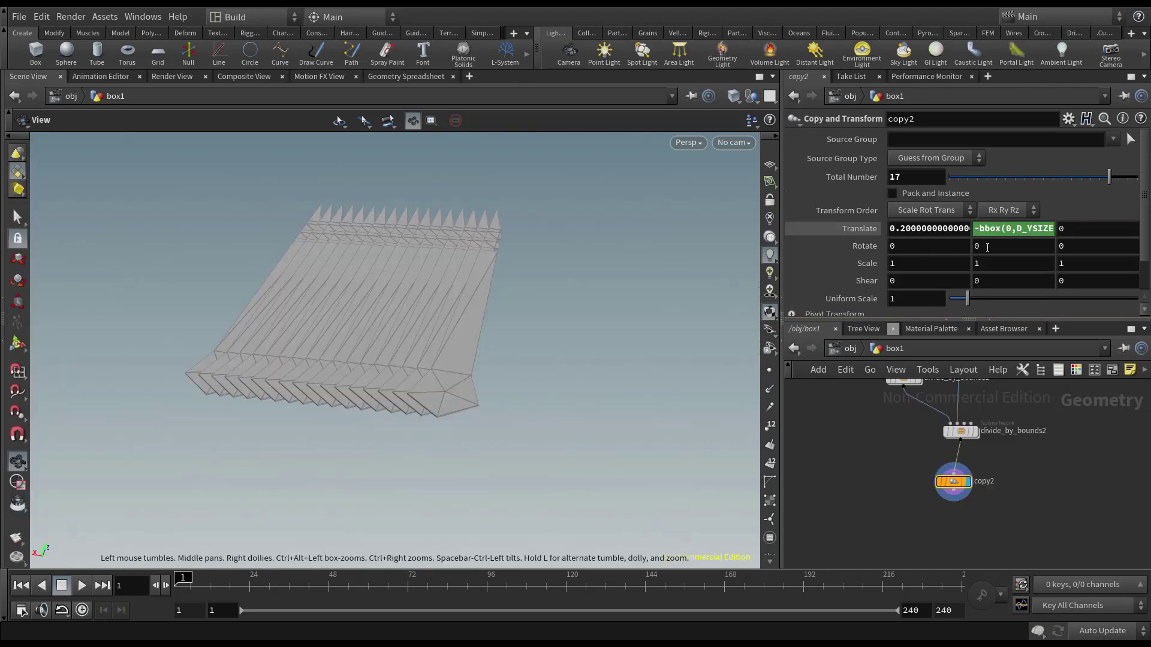
pyautogui.moveTo(987, 247); pyautogui.dragTo(1018, 252, button='middle')
pyautogui.moveTo(393, 299); pyautogui.dragTo(422, 314)
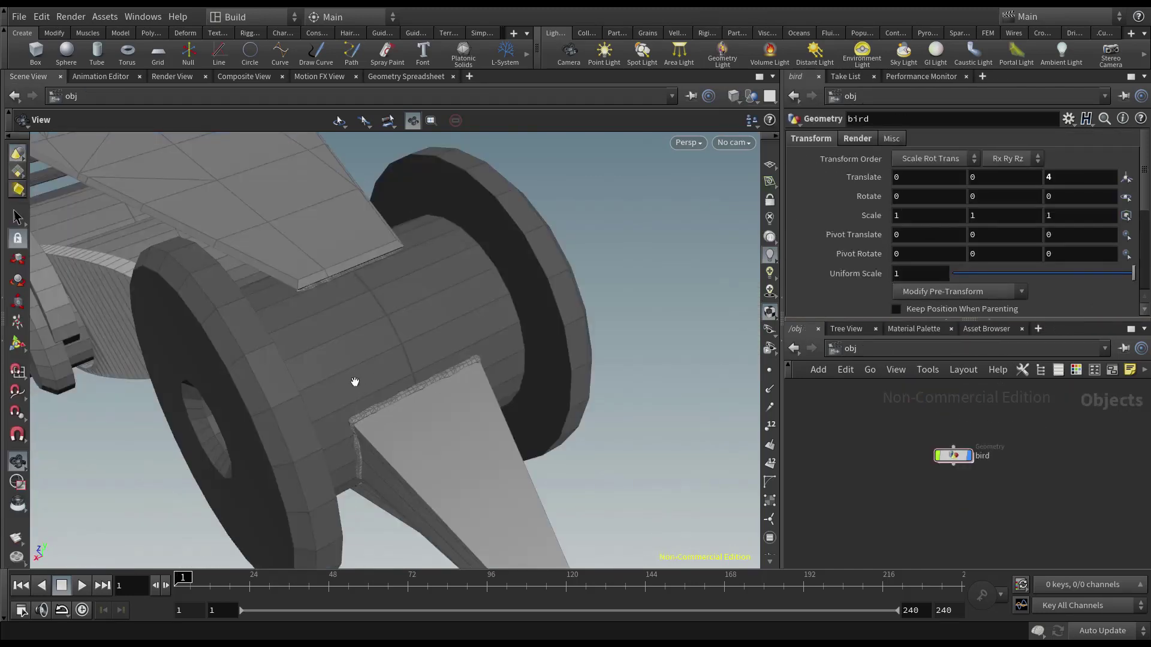
pyautogui.moveTo(355, 382); pyautogui.dragTo(221, 332)
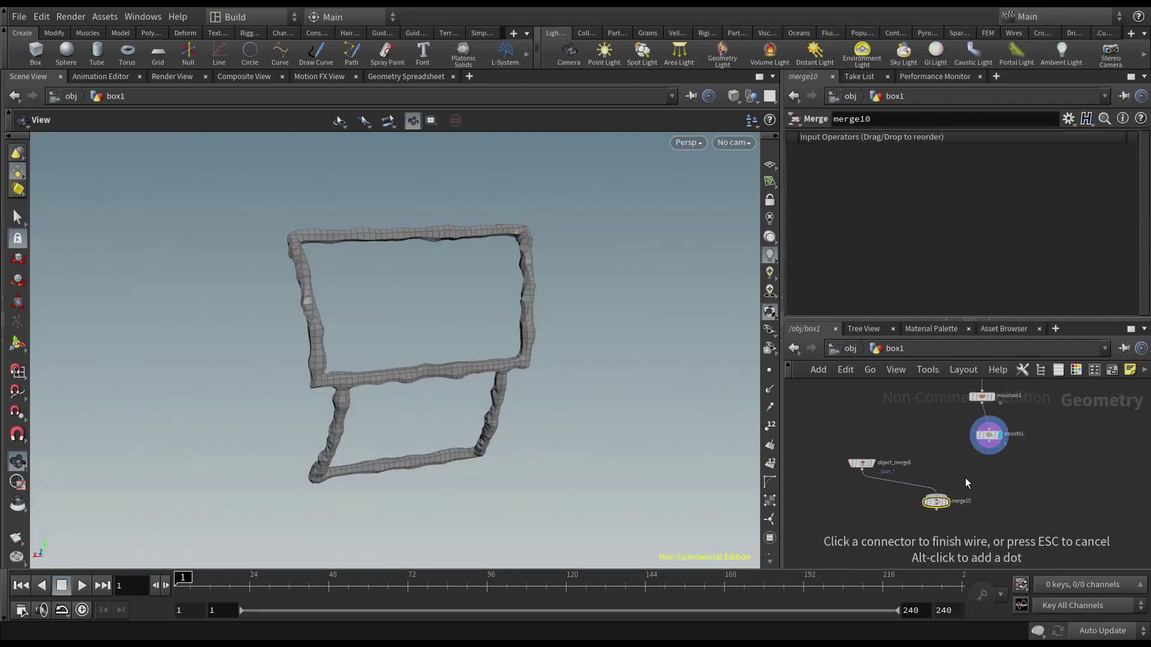
# Wire smooth1 into merge10 and show the metaball2 node's settings.
pyautogui.click(936, 496)
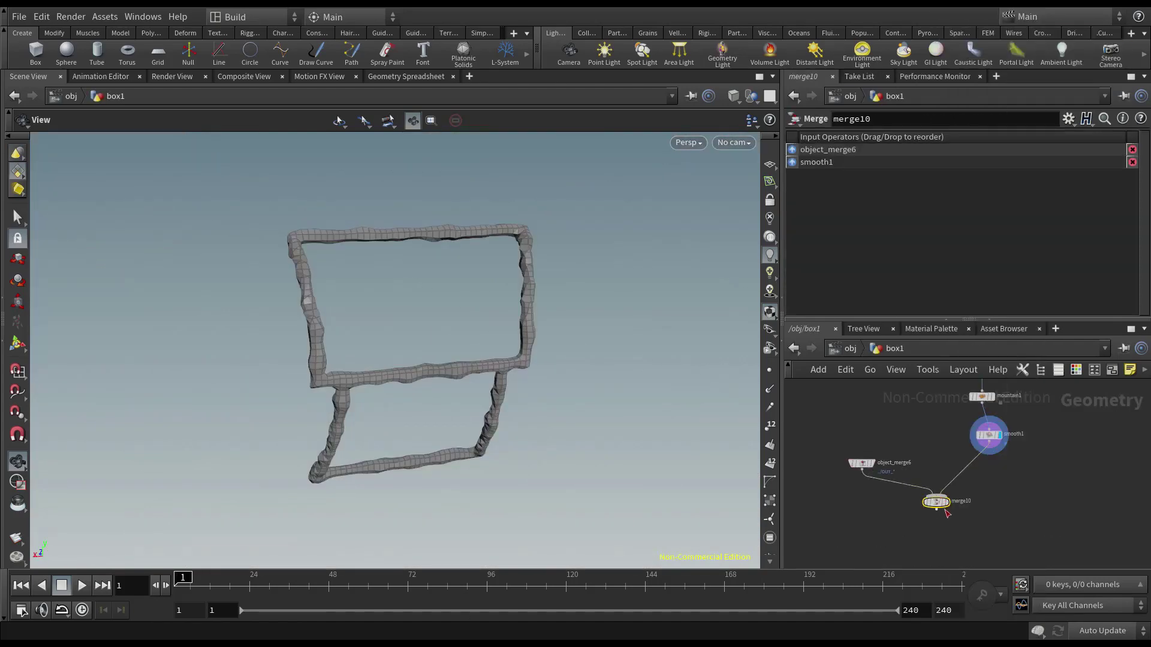
pyautogui.moveTo(475, 311); pyautogui.dragTo(420, 336)
pyautogui.moveTo(917, 419); pyautogui.dragTo(892, 490, button='middle')
pyautogui.scroll(-3, 923, 481)
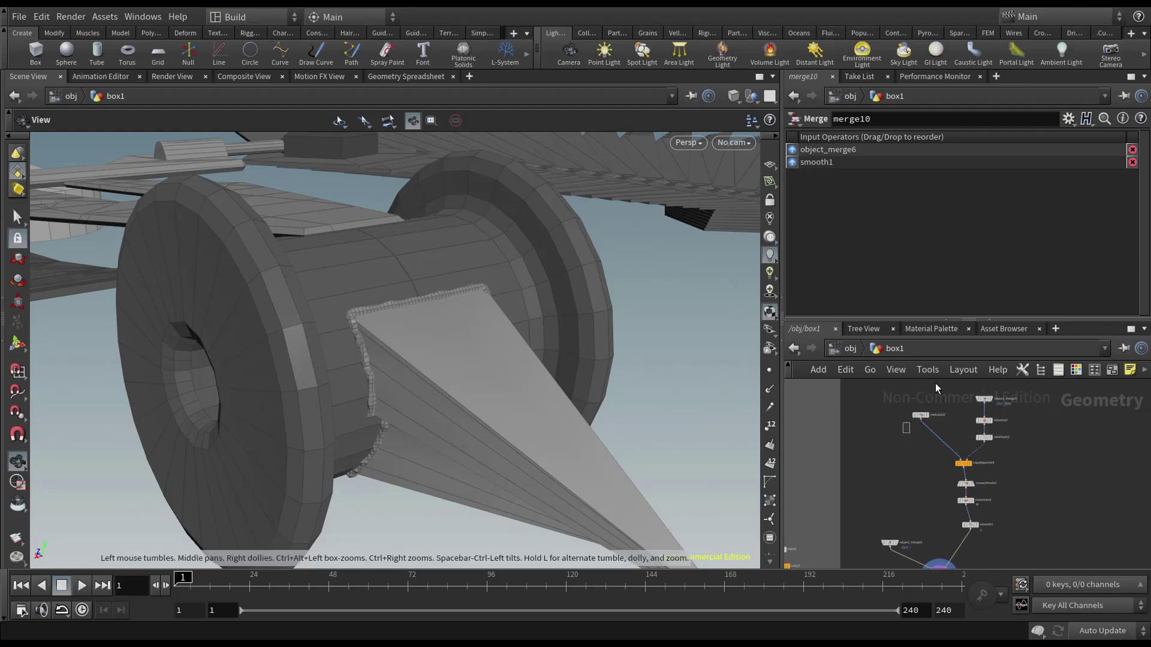
pyautogui.click(919, 415)
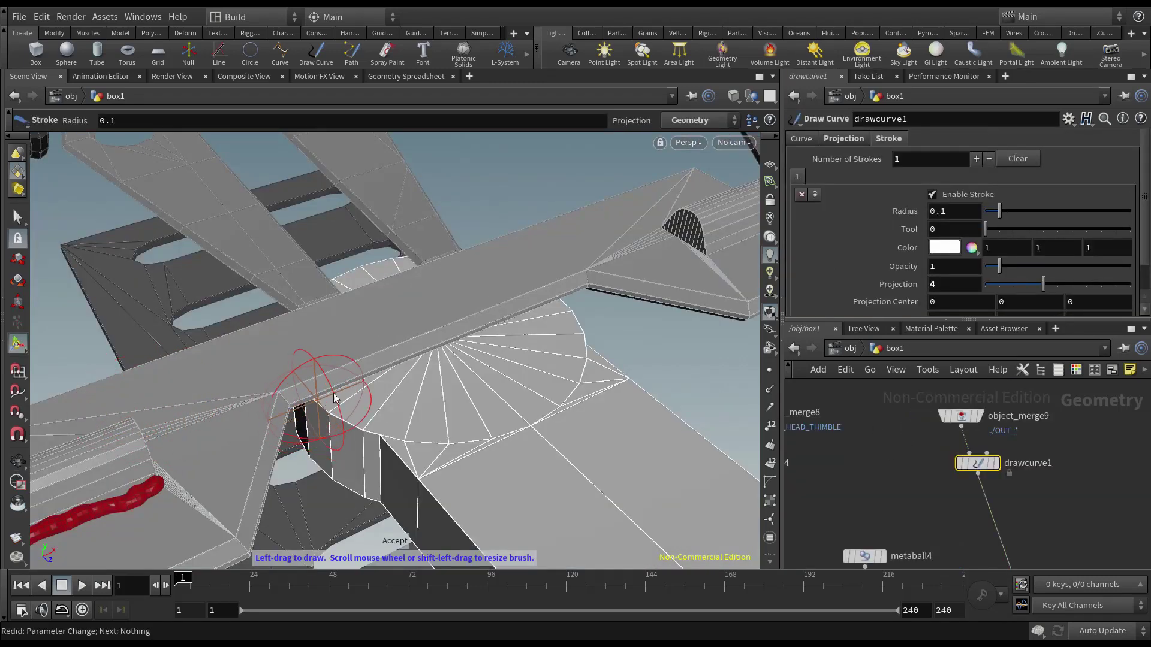
# Paint red strokes along the beam and place second and third green domes.
pyautogui.moveTo(334, 398); pyautogui.dragTo(408, 372)
pyautogui.moveTo(553, 307)
pyautogui.mouseDown()
pyautogui.moveTo(577, 232)
pyautogui.moveTo(351, 369)
pyautogui.mouseUp()
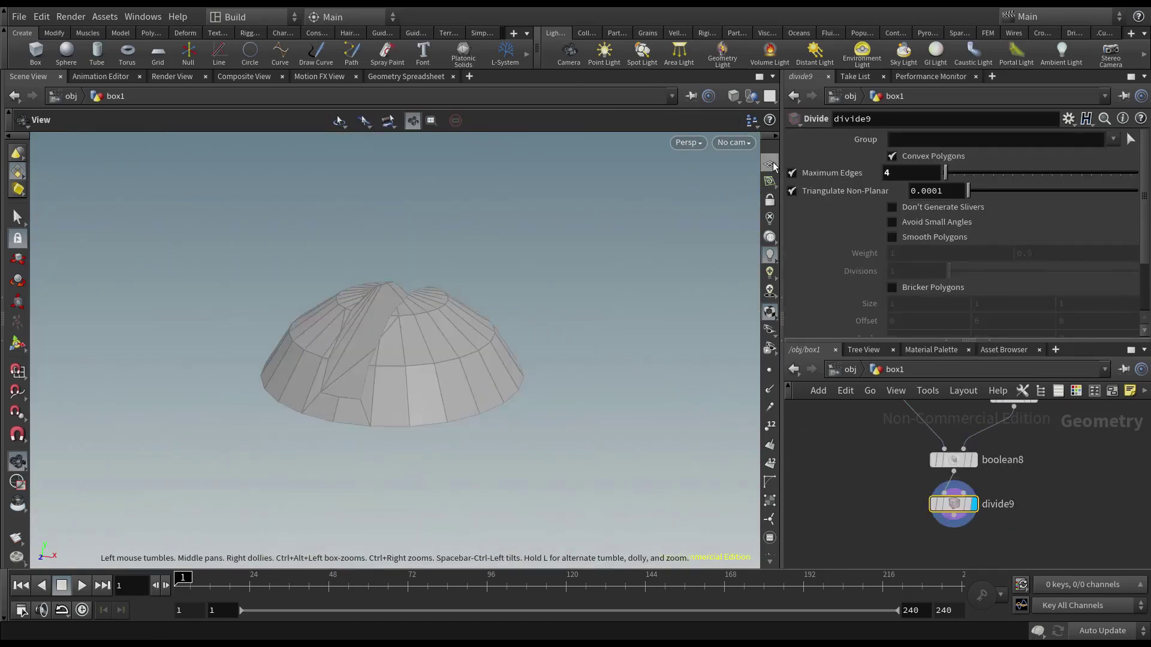
pyautogui.scroll(-3, 404, 329)
pyautogui.moveTo(403, 329); pyautogui.dragTo(446, 295)
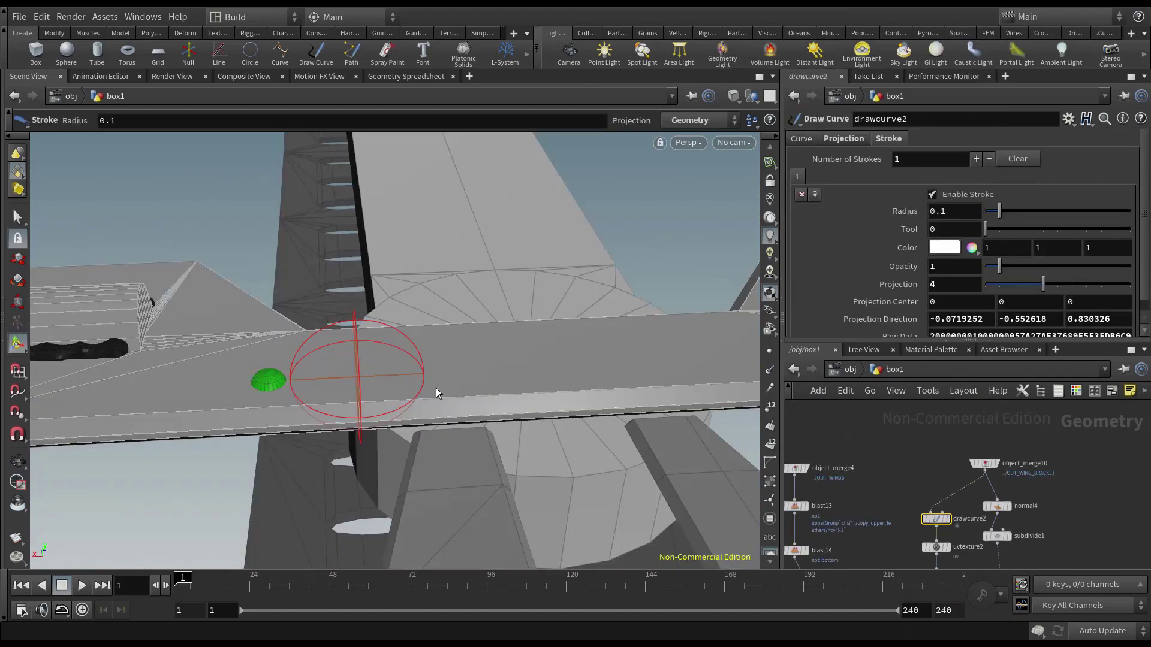
pyautogui.click(354, 382)
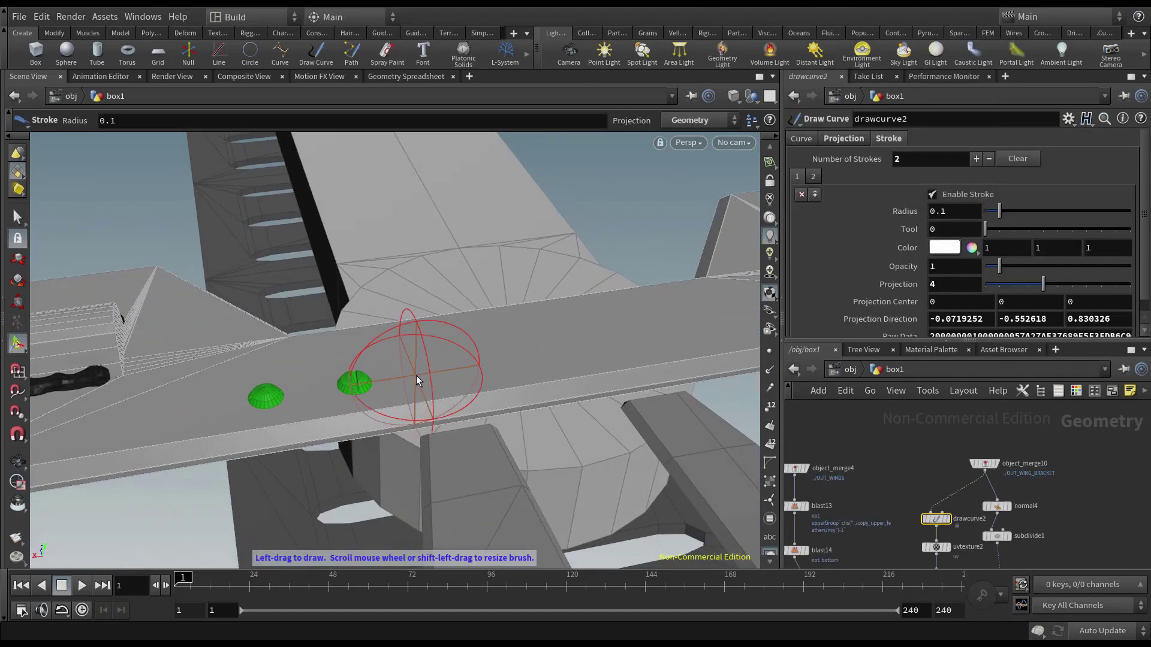
pyautogui.click(417, 378)
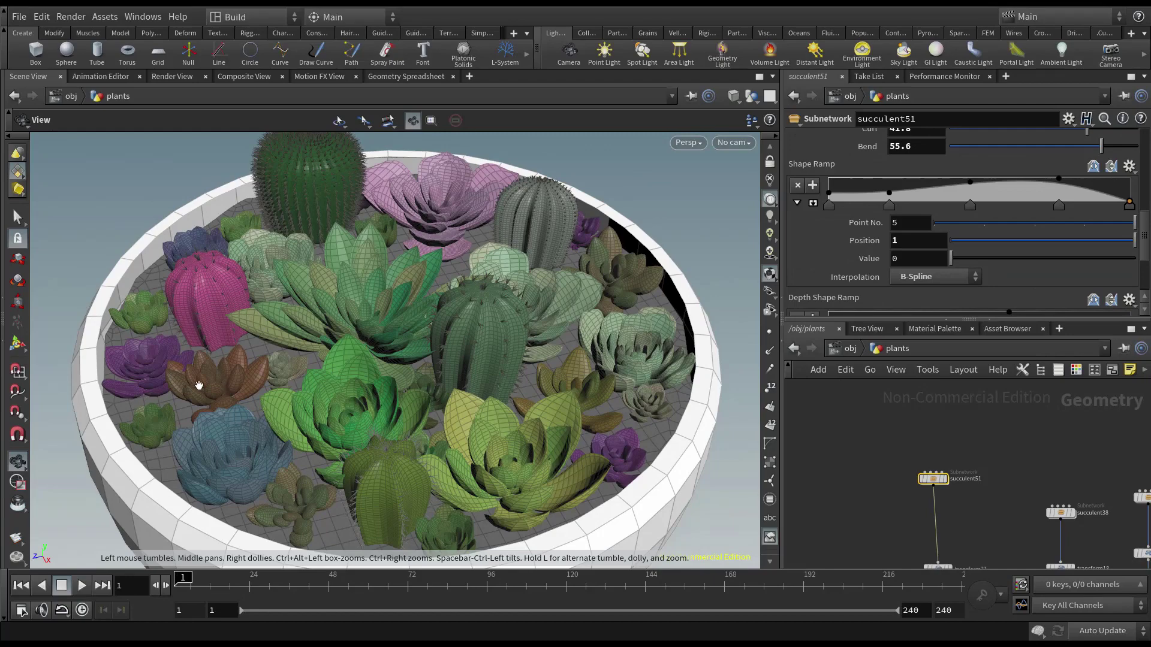
# Narrow the cactus top, set Inner Scale 0.92 and Outer Scale 1.15, and twist its body.
pyautogui.moveTo(199, 385); pyautogui.dragTo(234, 359, button='right')
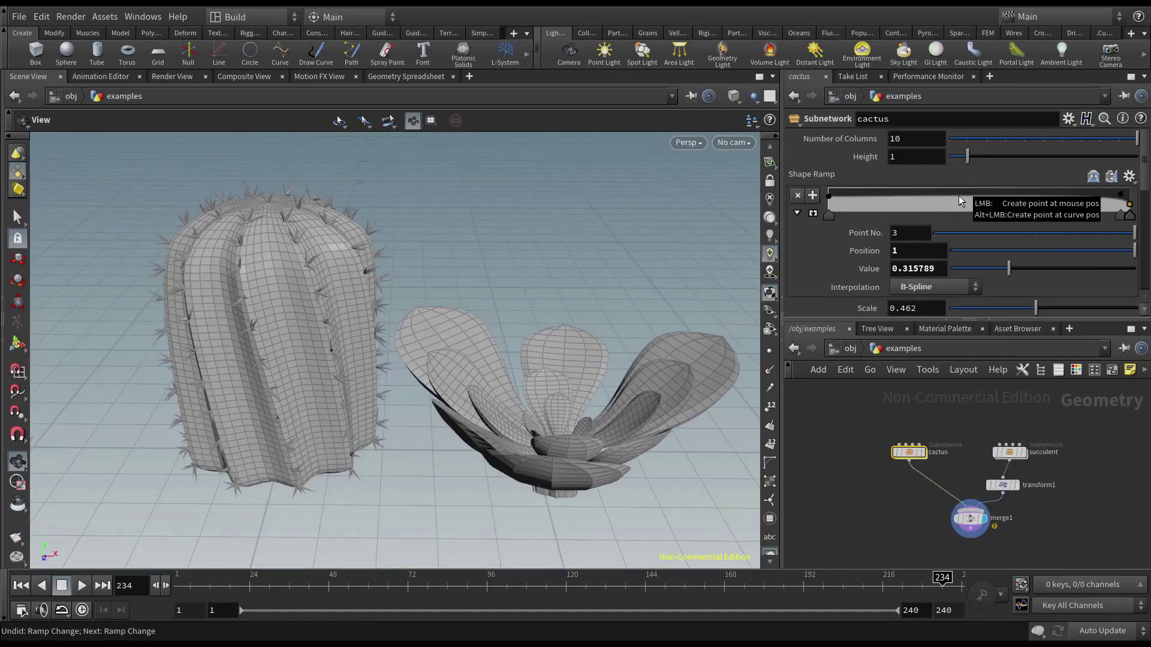
pyautogui.moveTo(1120, 195); pyautogui.dragTo(1129, 207)
pyautogui.scroll(-3, 883, 253)
pyautogui.moveTo(965, 240)
pyautogui.mouseDown()
pyautogui.moveTo(995, 252)
pyautogui.moveTo(970, 253)
pyautogui.mouseUp()
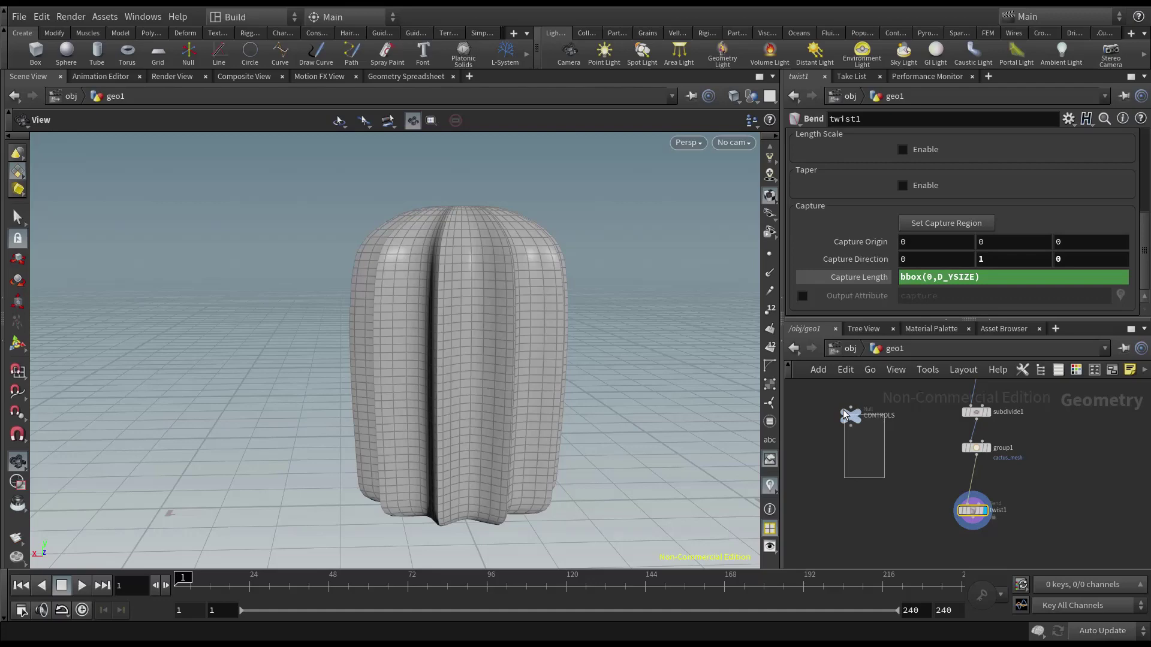
pyautogui.moveTo(845, 414); pyautogui.dragTo(844, 413)
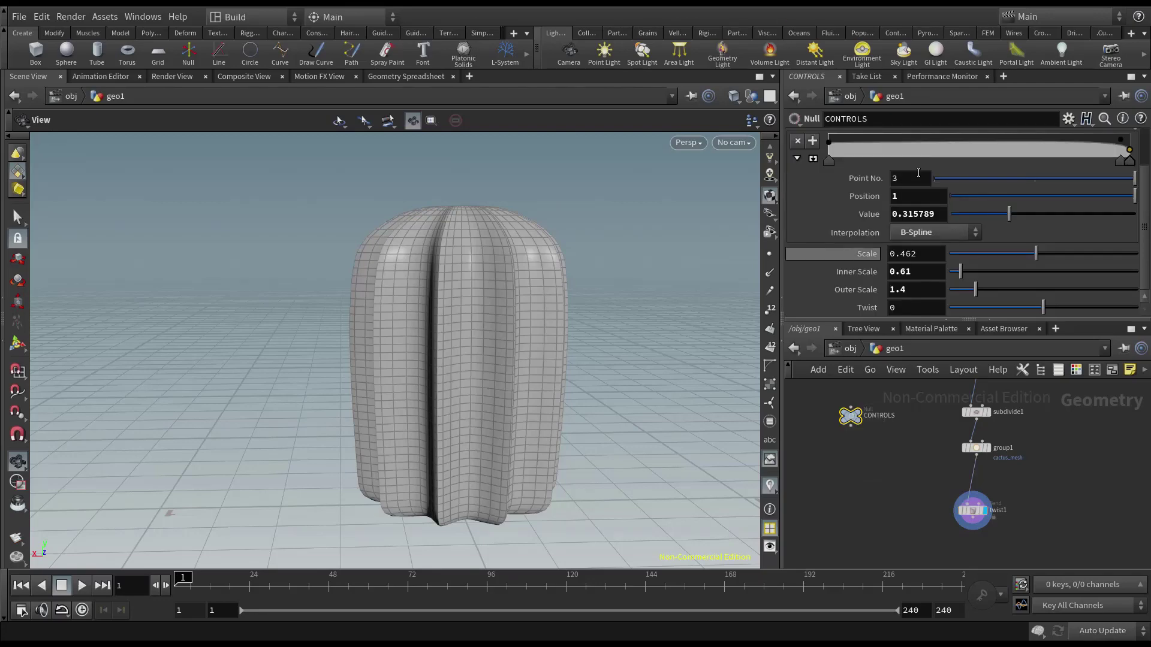
pyautogui.moveTo(1042, 308); pyautogui.dragTo(1072, 307)
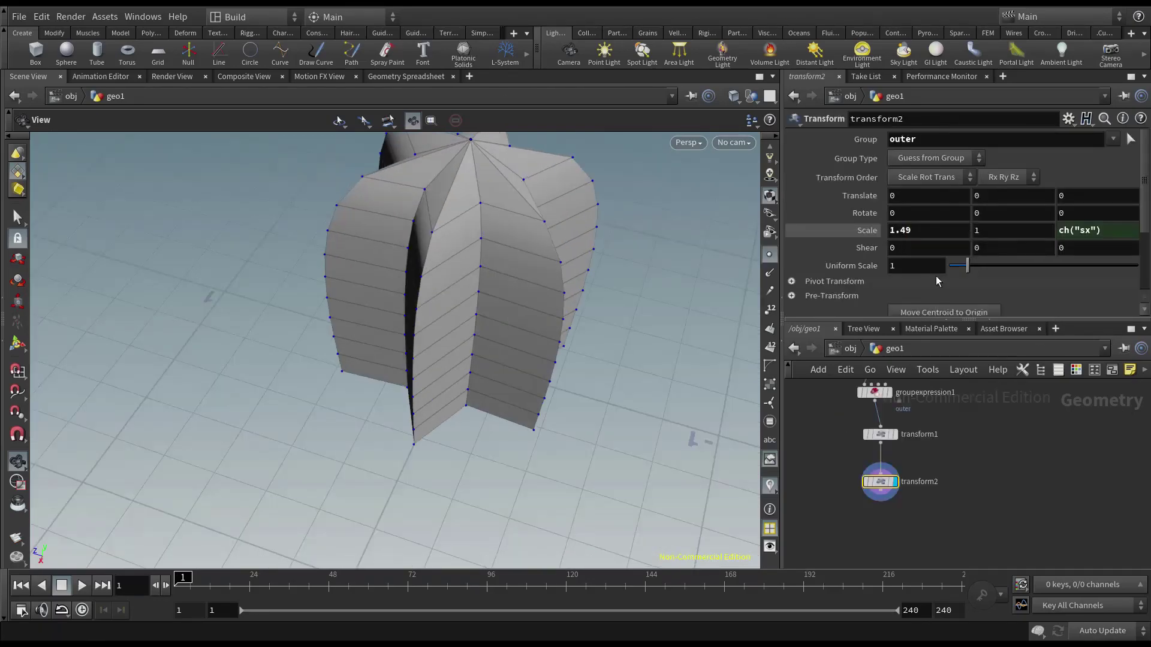
pyautogui.click(919, 490)
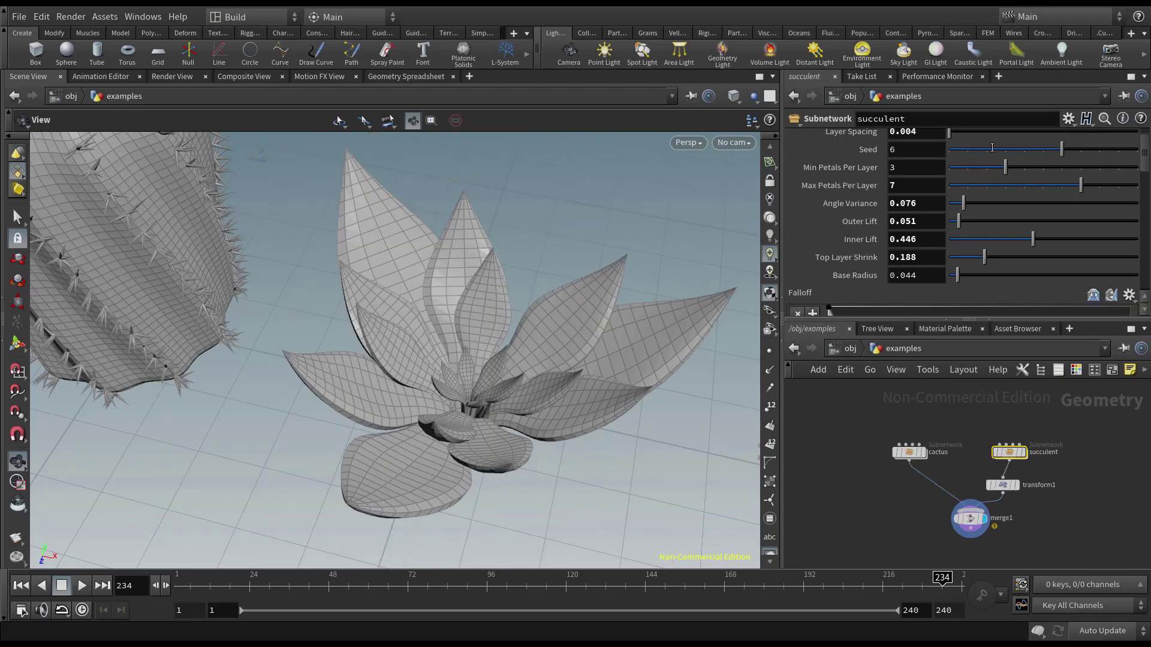
# Re-randomize the succulent Seed and raise Bend and Curl to curl the petals strongly.
pyautogui.moveTo(911, 149); pyautogui.dragTo(959, 150)
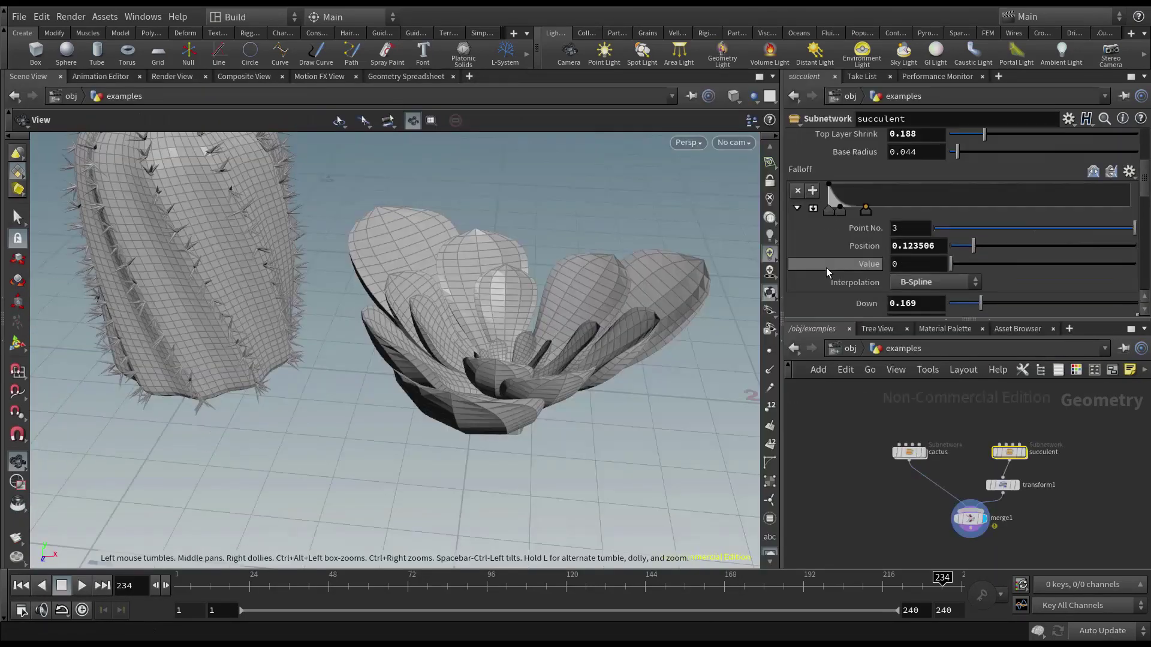
pyautogui.scroll(-5, 827, 267)
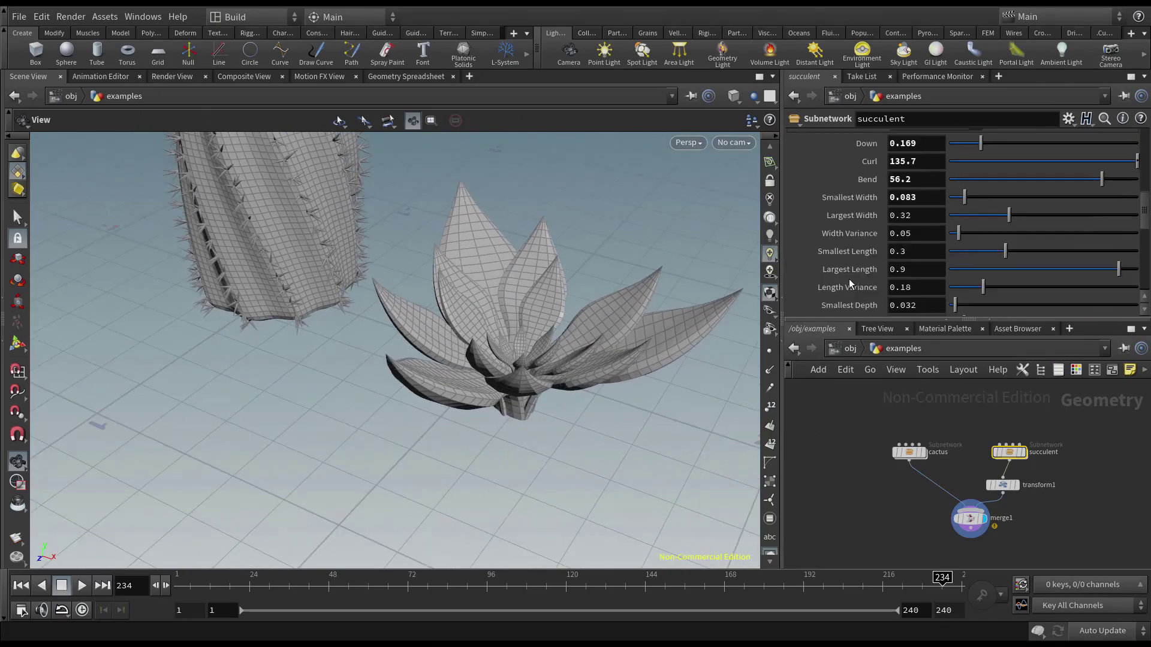
pyautogui.scroll(3, 849, 278)
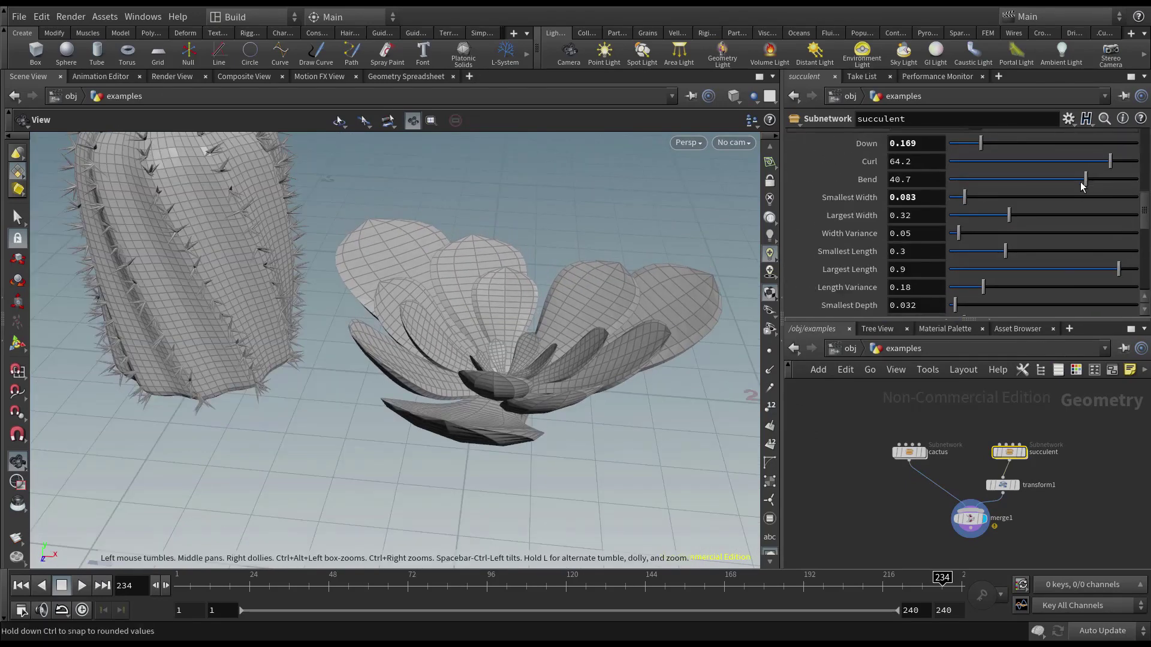
pyautogui.moveTo(1080, 181); pyautogui.dragTo(1103, 183)
pyautogui.moveTo(915, 161); pyautogui.dragTo(971, 143, button='middle')
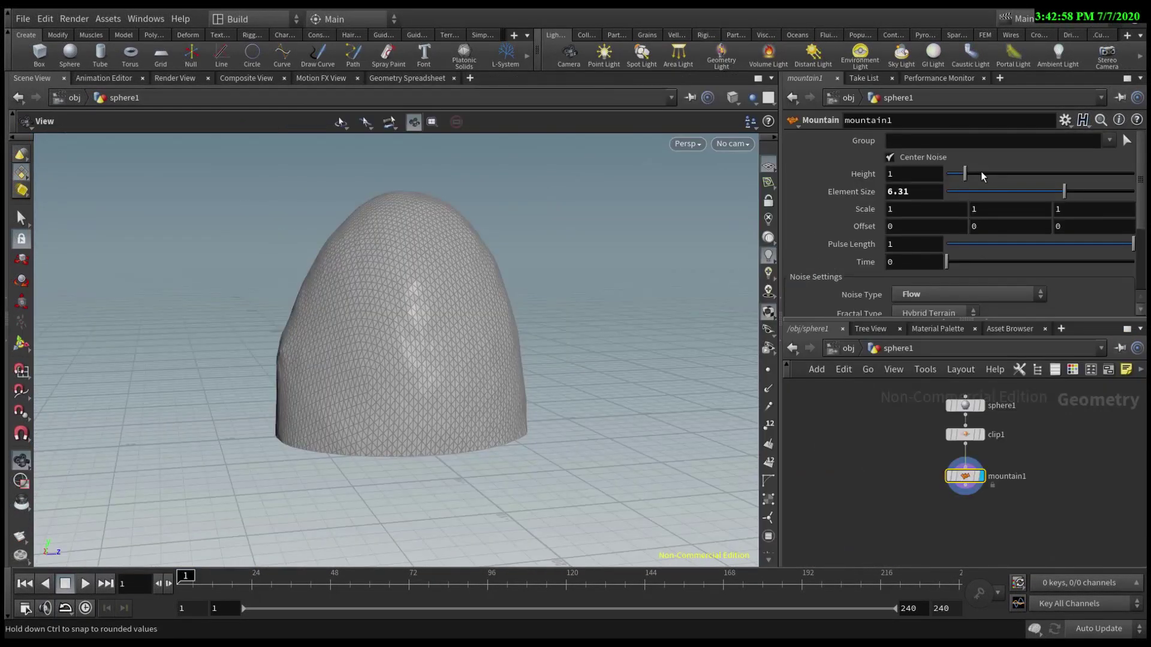
# Raise the rock into a smoothed noisy mountain and paint density on its upper-left area.
pyautogui.moveTo(981, 176); pyautogui.dragTo(1084, 178)
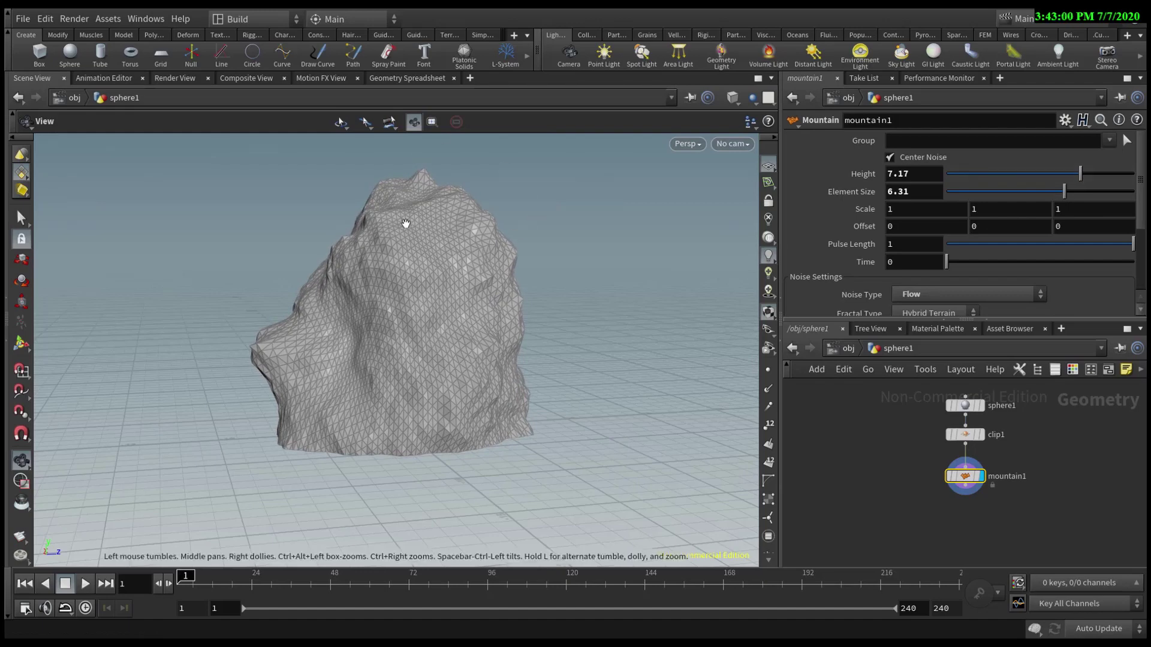
pyautogui.moveTo(1064, 190); pyautogui.dragTo(1134, 190)
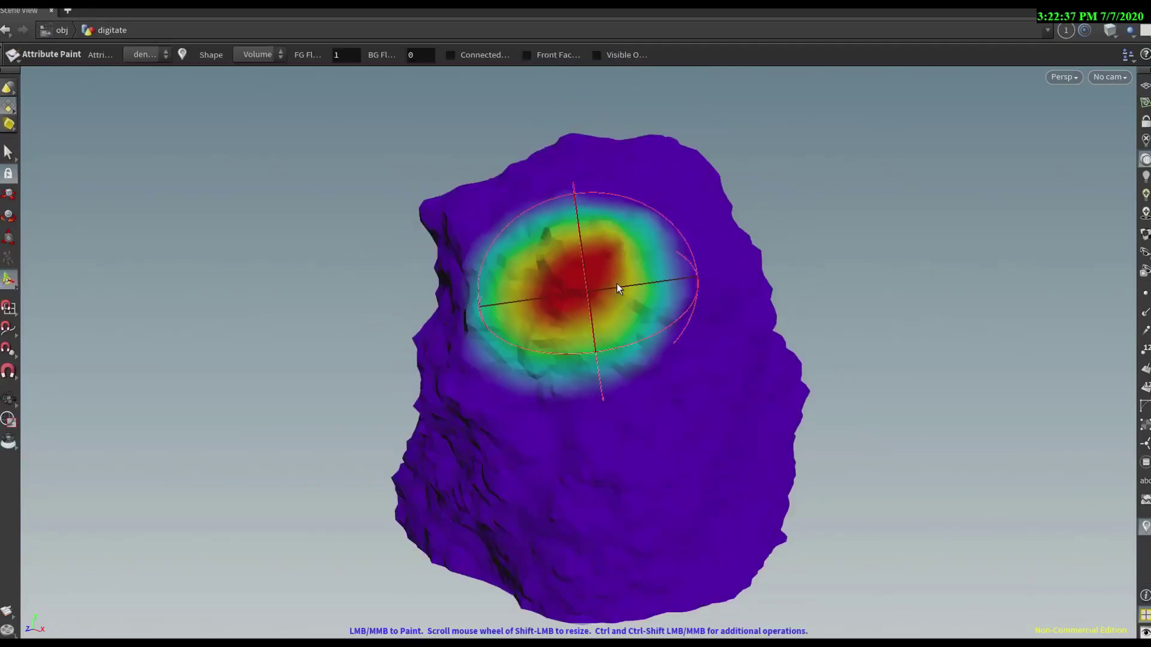
pyautogui.moveTo(619, 287); pyautogui.dragTo(596, 488)
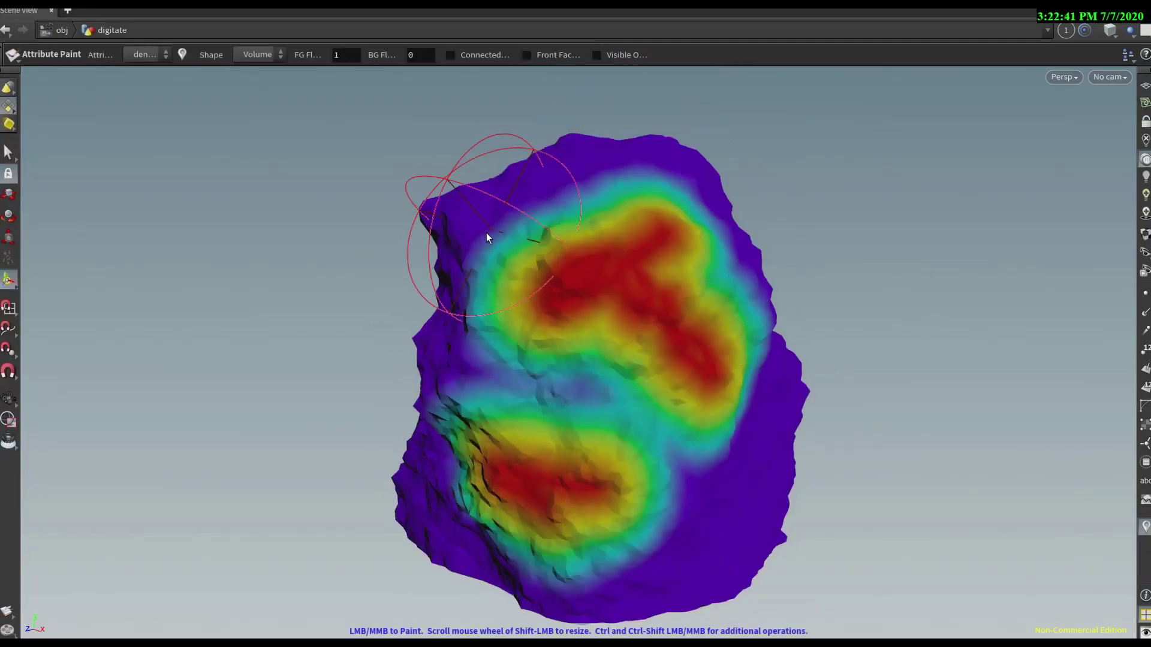
pyautogui.moveTo(487, 235); pyautogui.dragTo(447, 198)
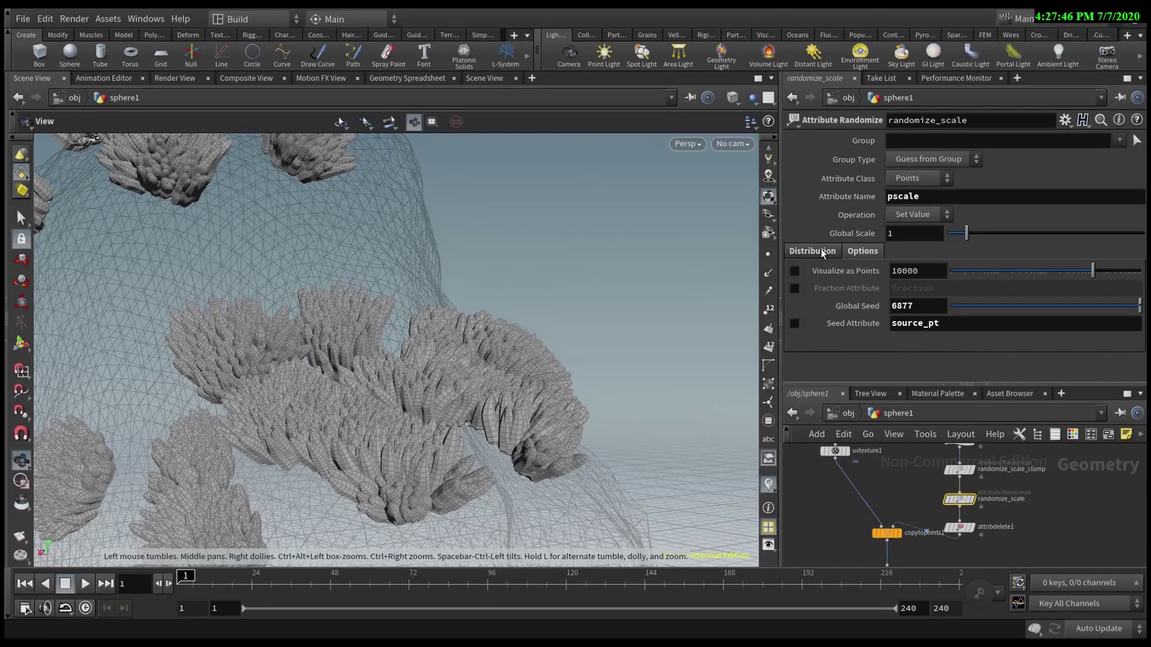
# Move the scale falloff ramp point to about 0.56 and raise pointvop1 Amplitude to 1.1.
pyautogui.click(819, 251)
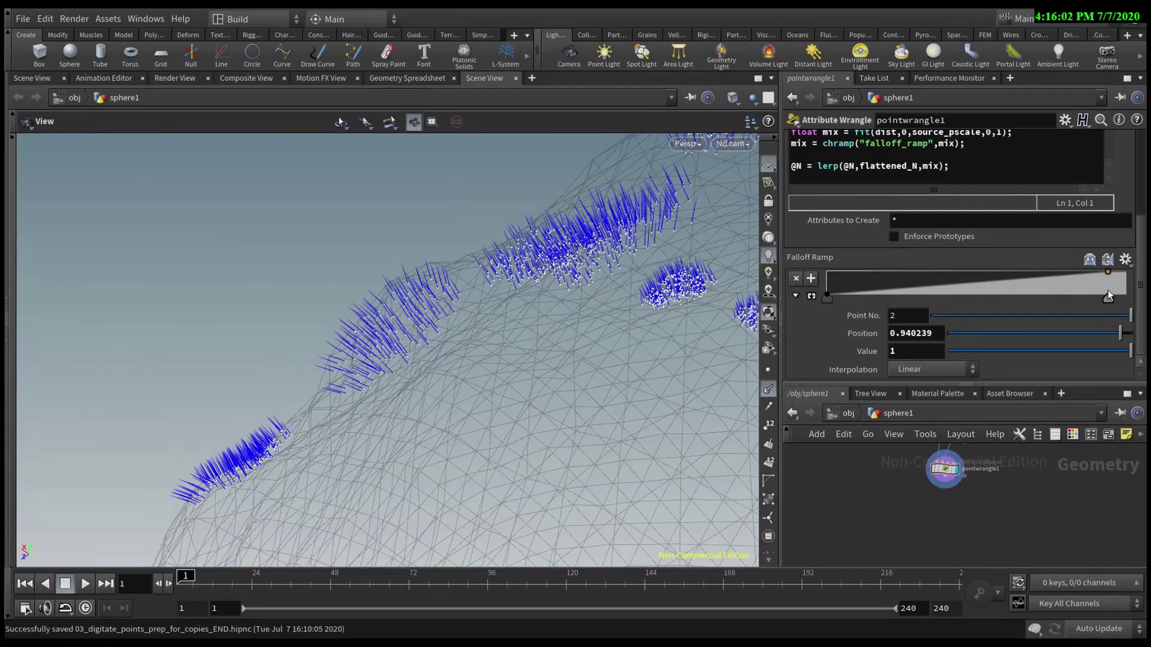
pyautogui.moveTo(960, 288)
pyautogui.mouseDown()
pyautogui.moveTo(988, 286)
pyautogui.moveTo(895, 281)
pyautogui.moveTo(979, 286)
pyautogui.mouseUp()
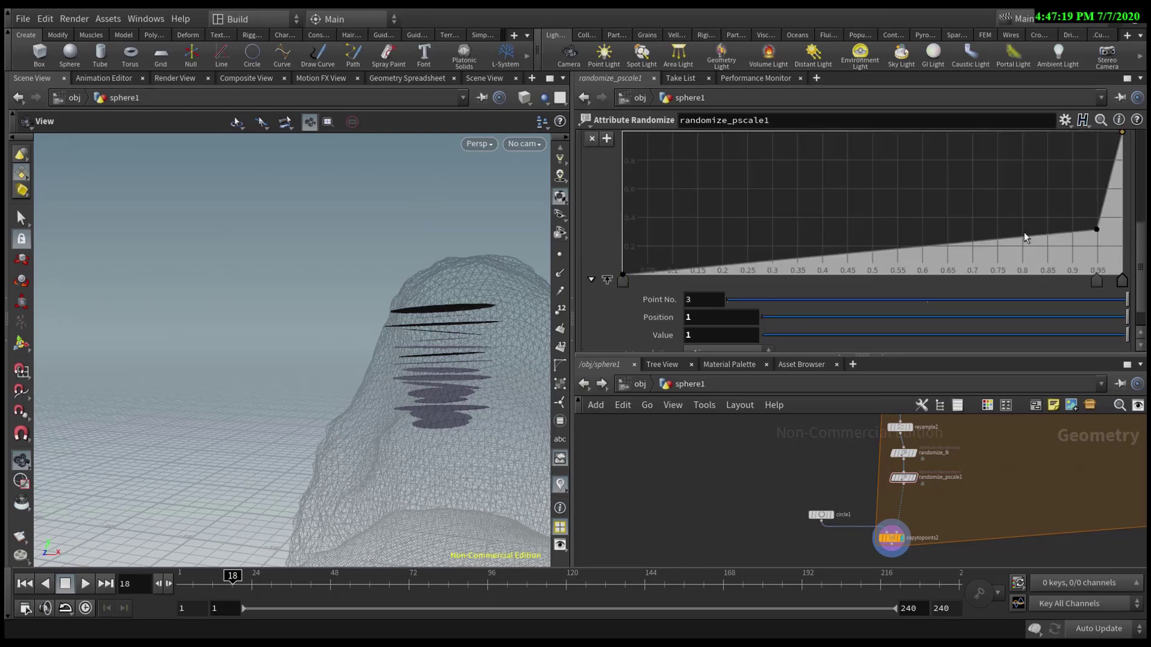
pyautogui.scroll(1, 1123, 174)
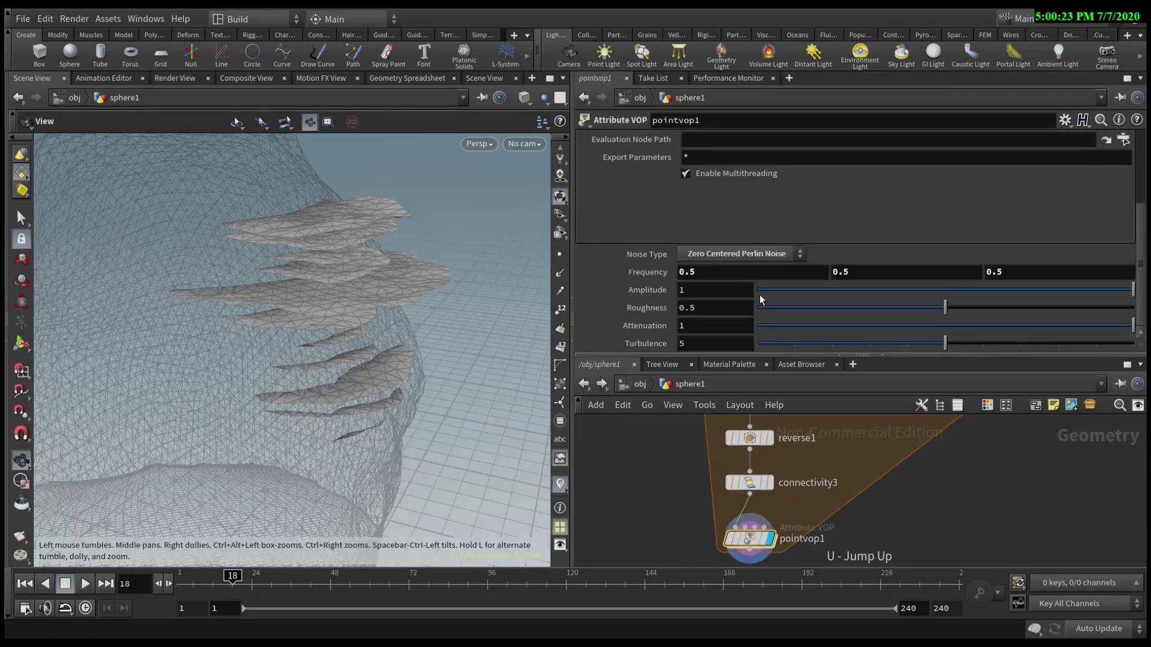
pyautogui.moveTo(705, 290); pyautogui.dragTo(728, 290, button='middle')
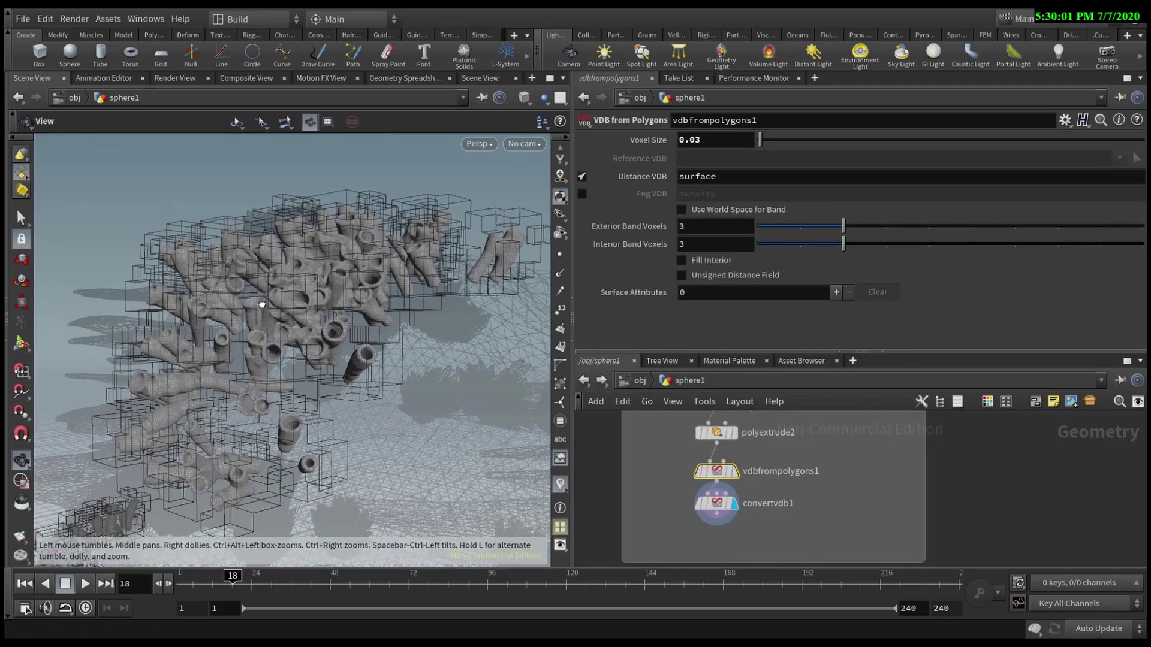
# Set the randomize_pscale3 Min Value to 0.3, then orbit the coral-covered rock.
pyautogui.scroll(5, 386, 237)
pyautogui.scroll(-5, 386, 237)
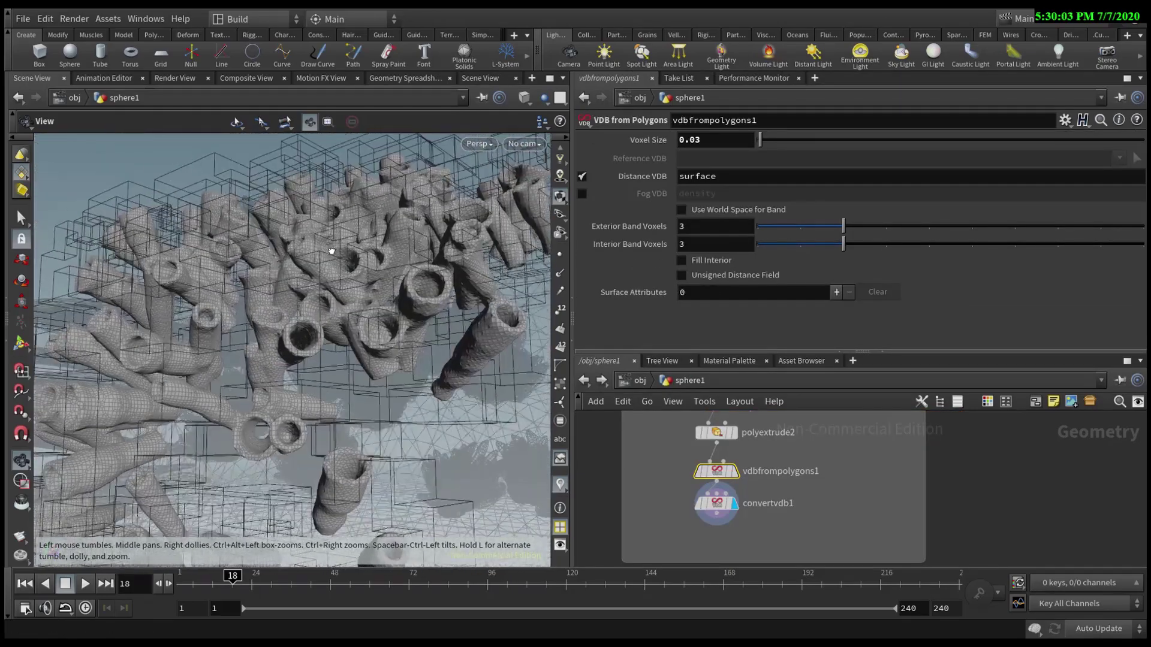
pyautogui.scroll(4, 323, 339)
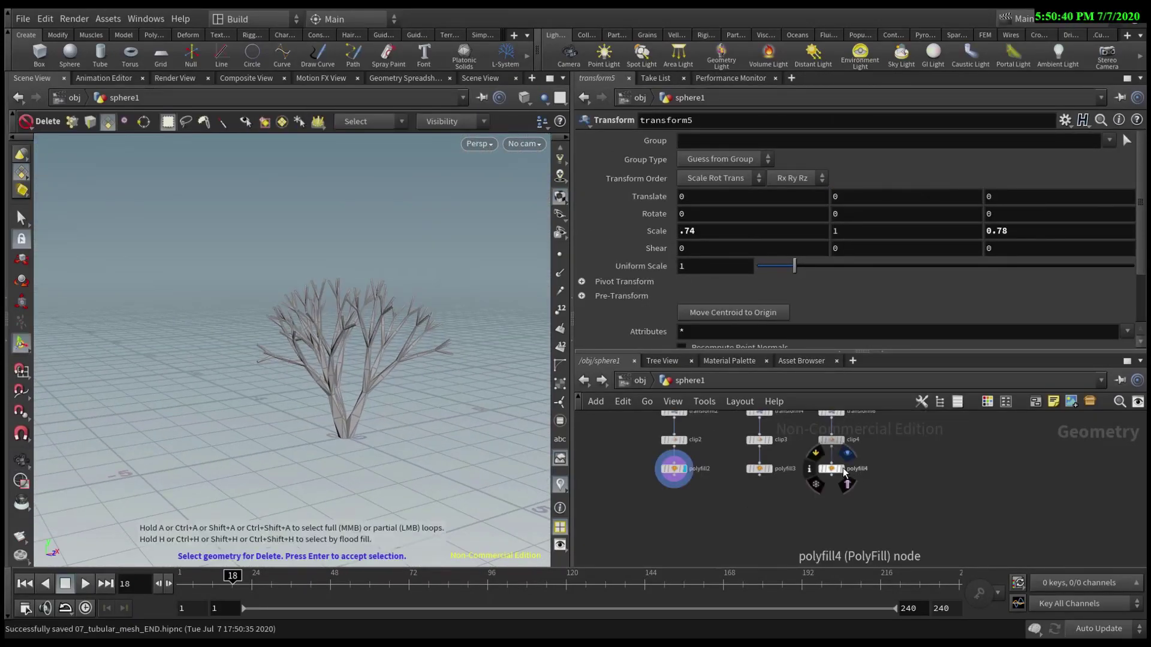
pyautogui.click(842, 469)
pyautogui.write('3')
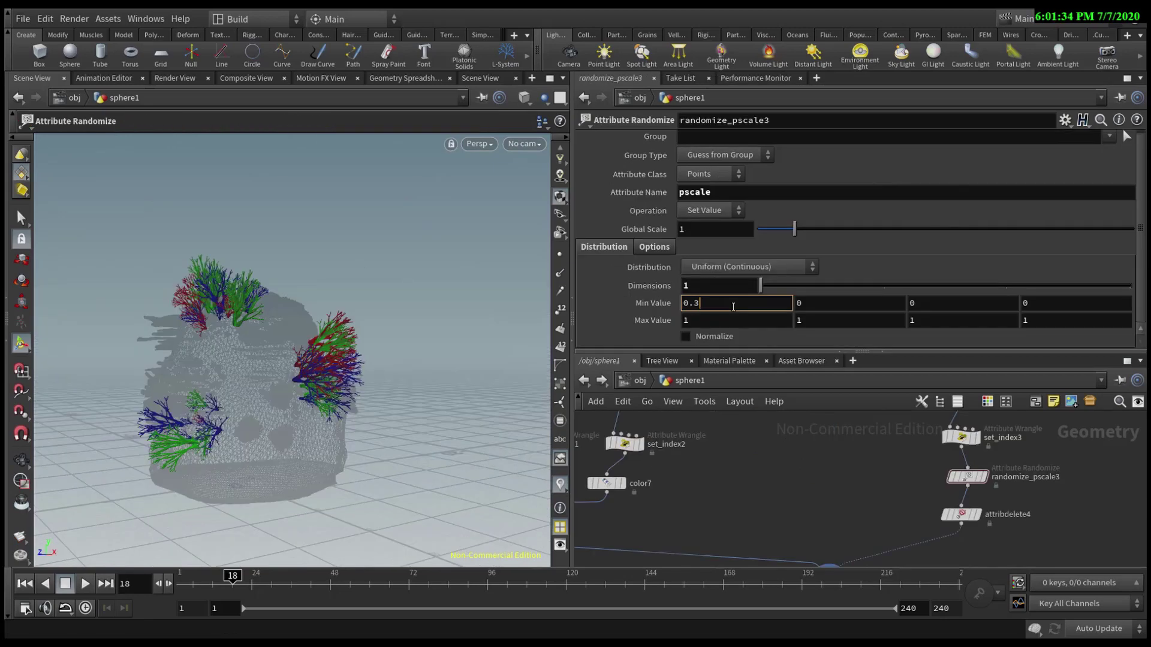
pyautogui.press('Tab')
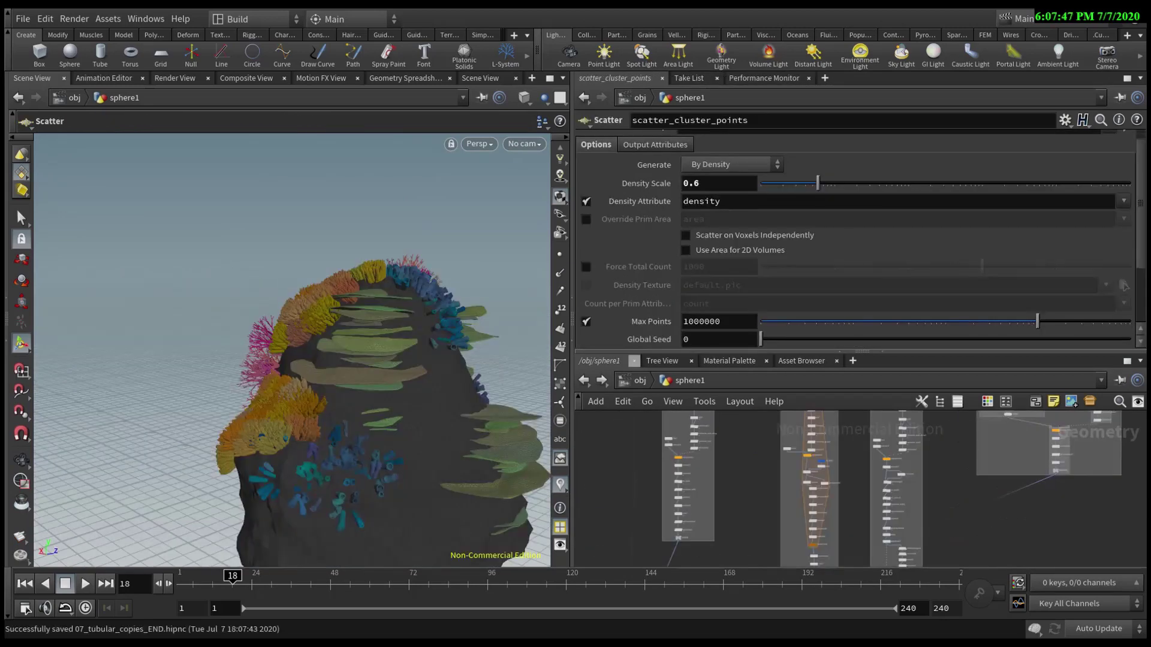
pyautogui.press('Escape')
pyautogui.moveTo(419, 345); pyautogui.dragTo(142, 288)
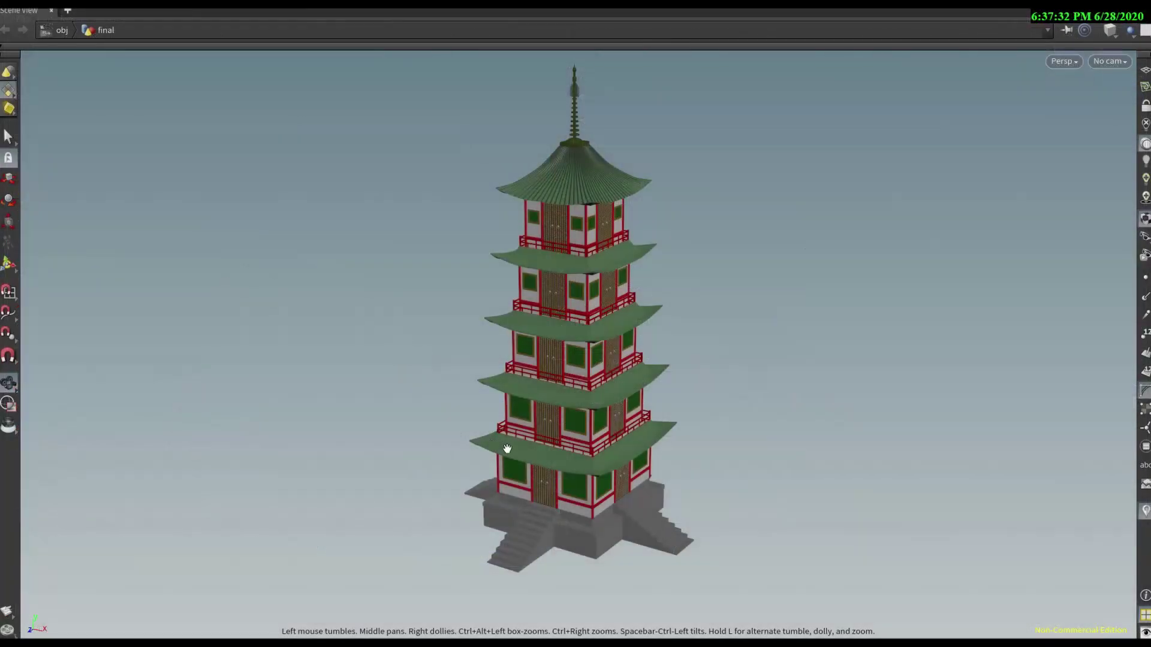
# Orbit the finished pagoda from several corners, then circle the stepped grey tower.
pyautogui.scroll(10, 640, 452)
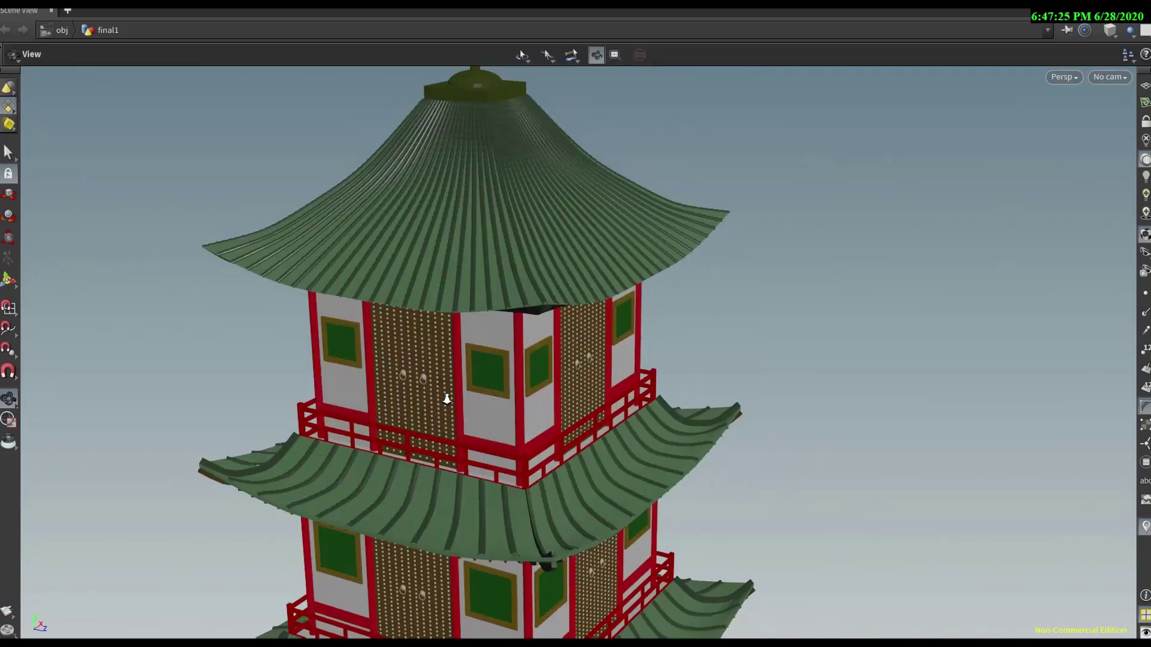
pyautogui.scroll(-5, 446, 399)
pyautogui.moveTo(432, 411); pyautogui.dragTo(467, 336)
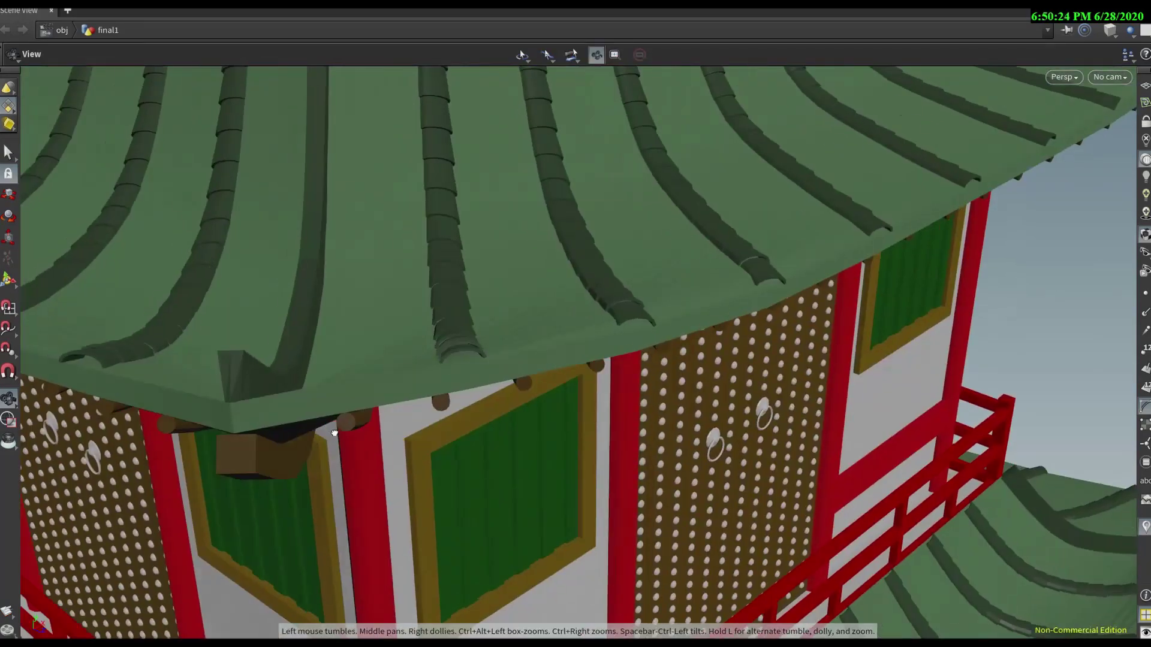
pyautogui.moveTo(324, 420); pyautogui.dragTo(278, 368)
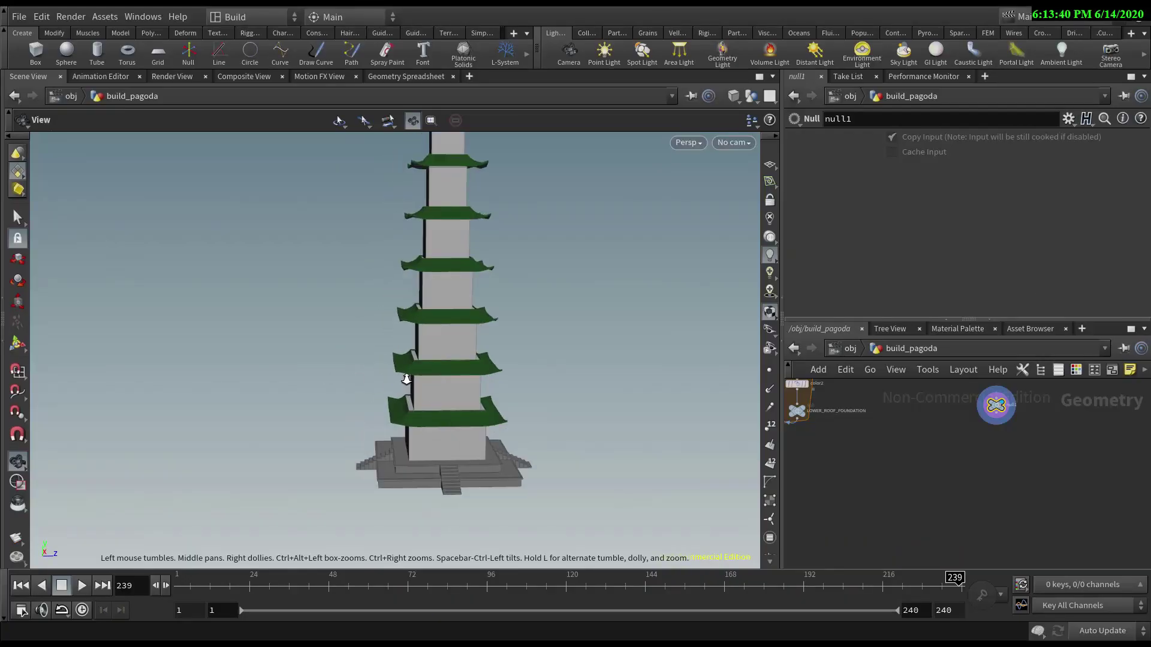
pyautogui.scroll(5, 412, 367)
pyautogui.moveTo(412, 367); pyautogui.dragTo(385, 290)
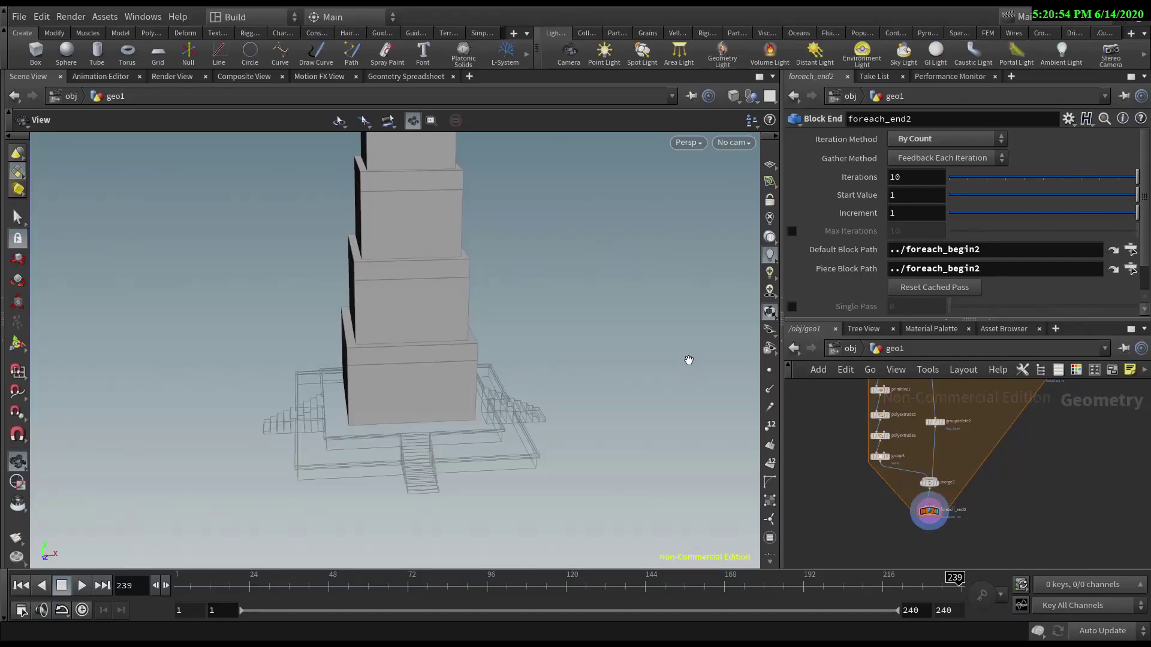
pyautogui.moveTo(689, 359); pyautogui.dragTo(479, 290)
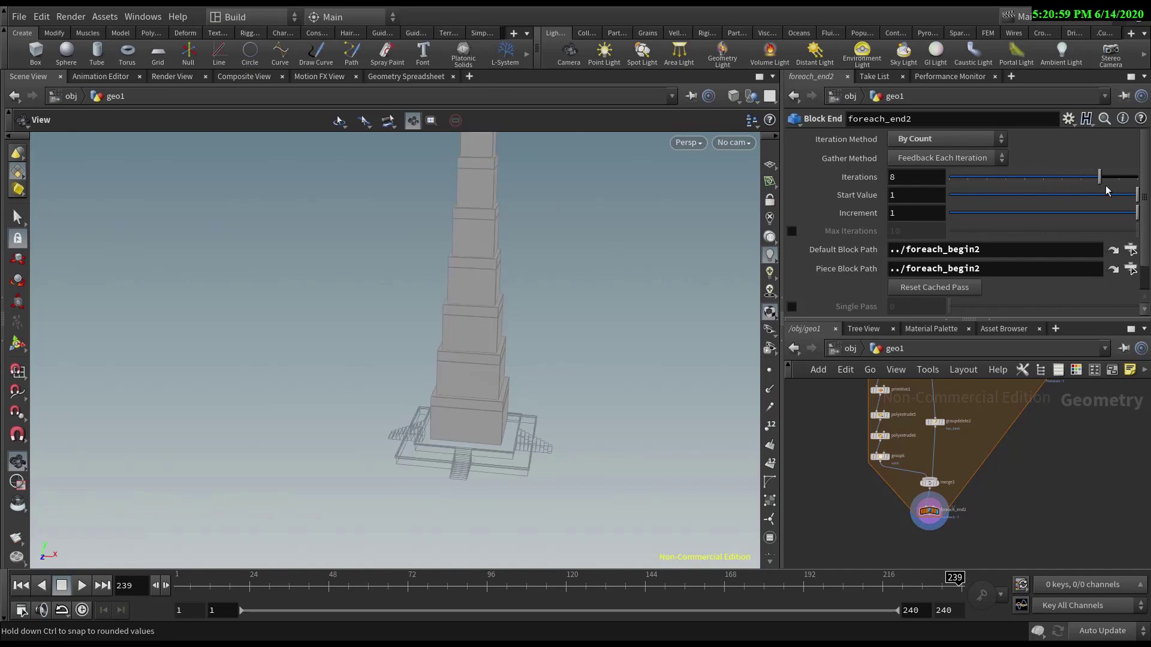
# Raise the pointvop Droop to 0.38 and move a Blend Ramp point to curve the roof grid.
pyautogui.scroll(3, 588, 344)
pyautogui.scroll(-5, 457, 290)
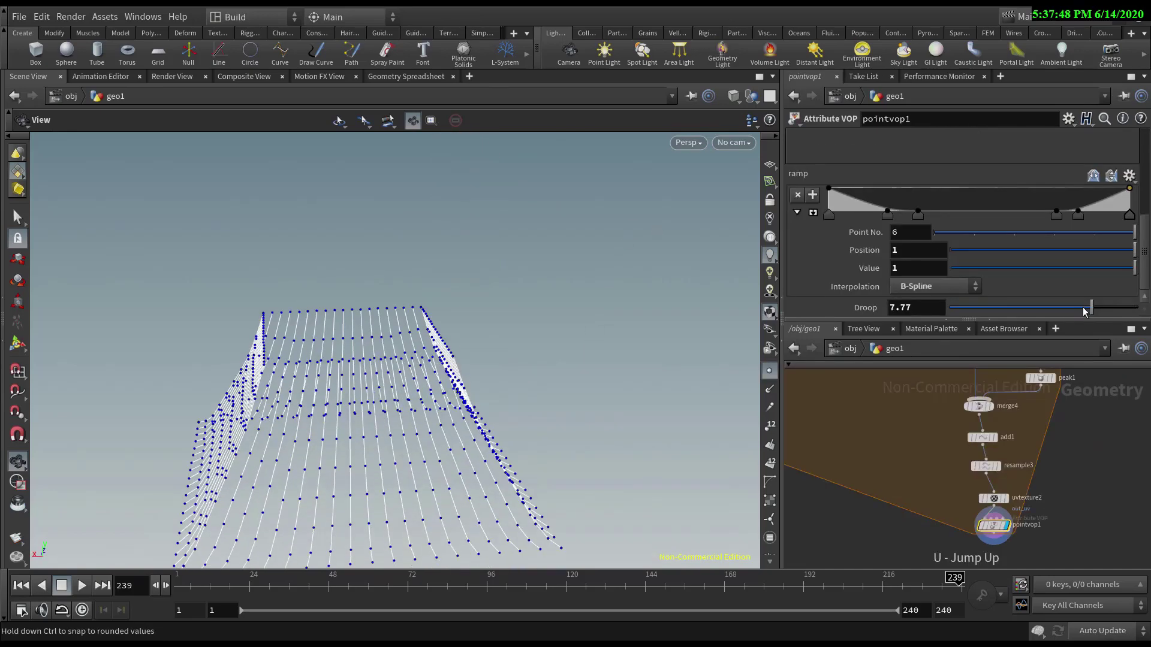
pyautogui.moveTo(1013, 308)
pyautogui.mouseDown()
pyautogui.moveTo(952, 314)
pyautogui.moveTo(1016, 313)
pyautogui.mouseUp()
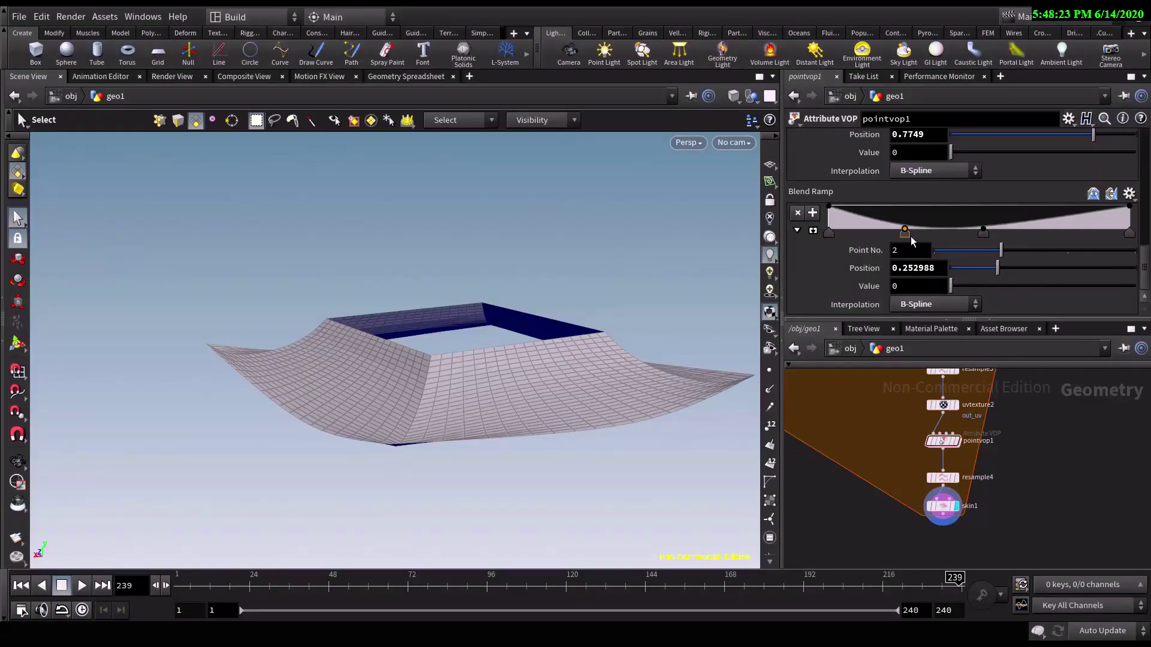
pyautogui.moveTo(1064, 237); pyautogui.dragTo(1056, 240)
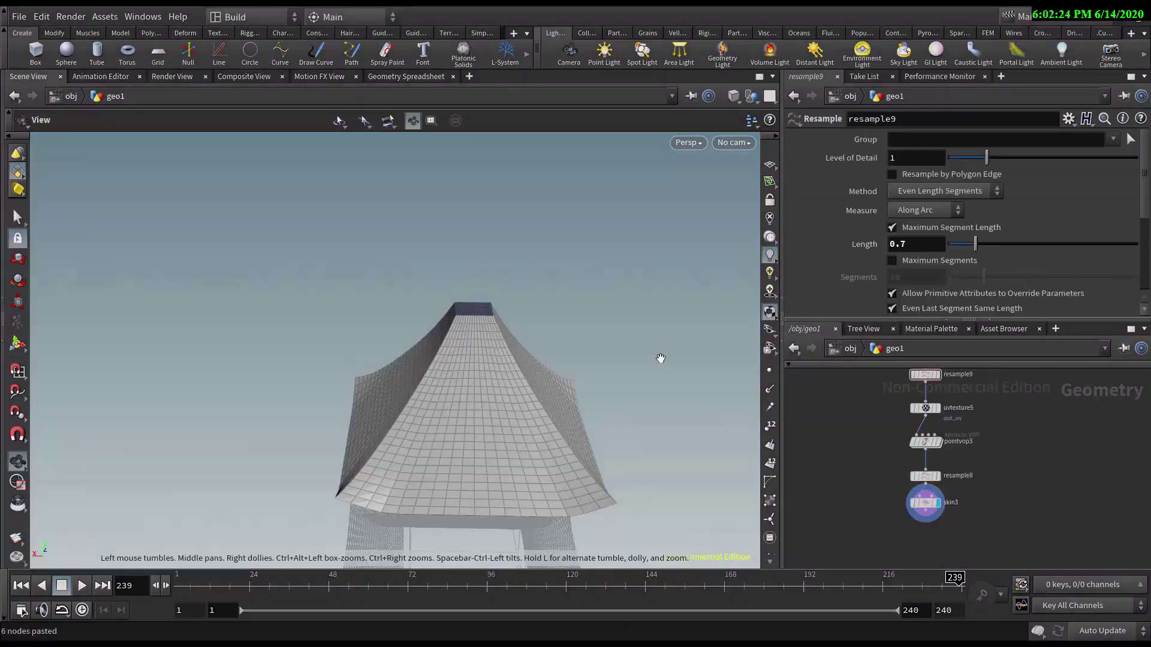
# Thicken the extruded roof beams and raise Divisions to 13.
pyautogui.moveTo(659, 357); pyautogui.dragTo(551, 322)
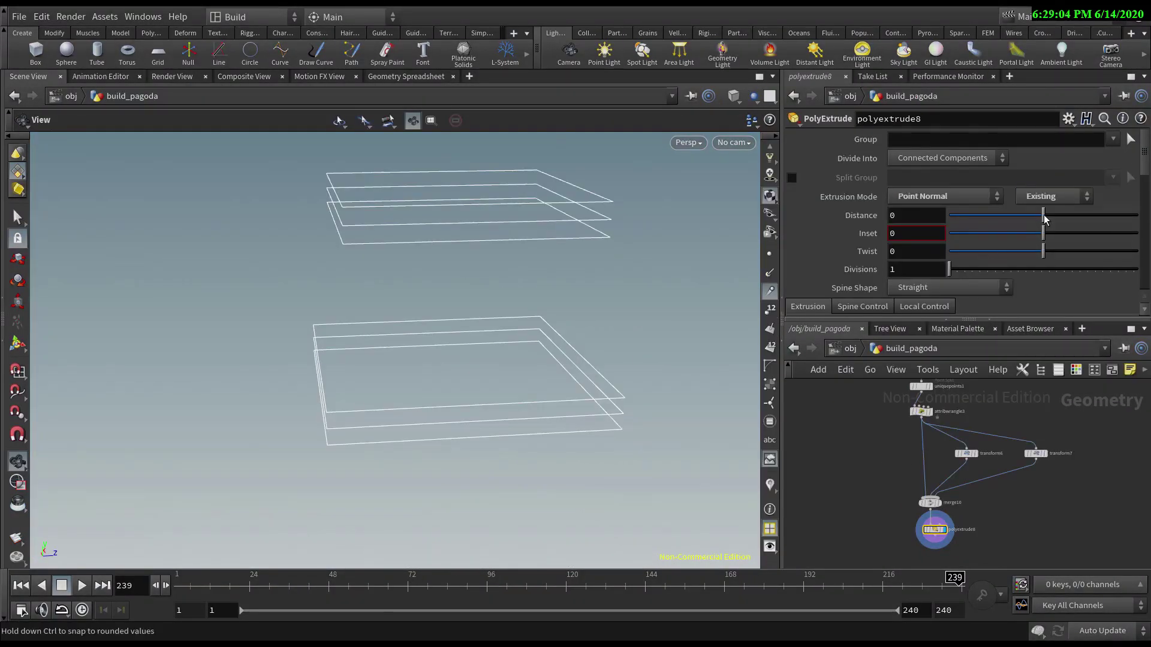
pyautogui.moveTo(1040, 218); pyautogui.dragTo(1049, 218)
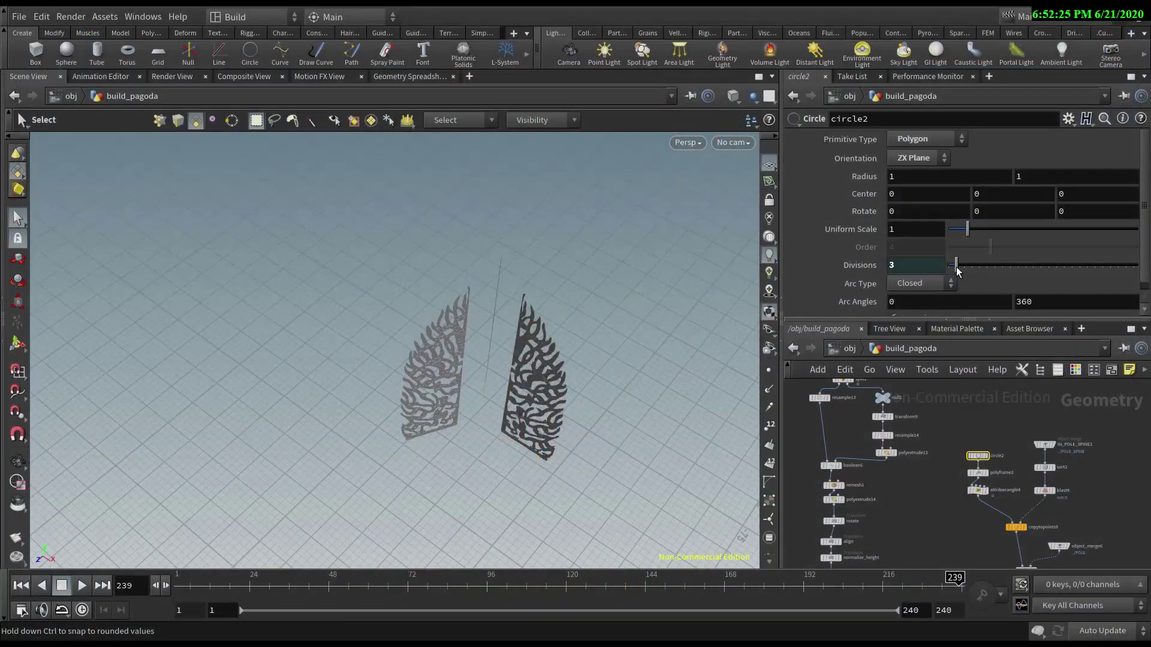
pyautogui.moveTo(986, 265); pyautogui.dragTo(996, 271)
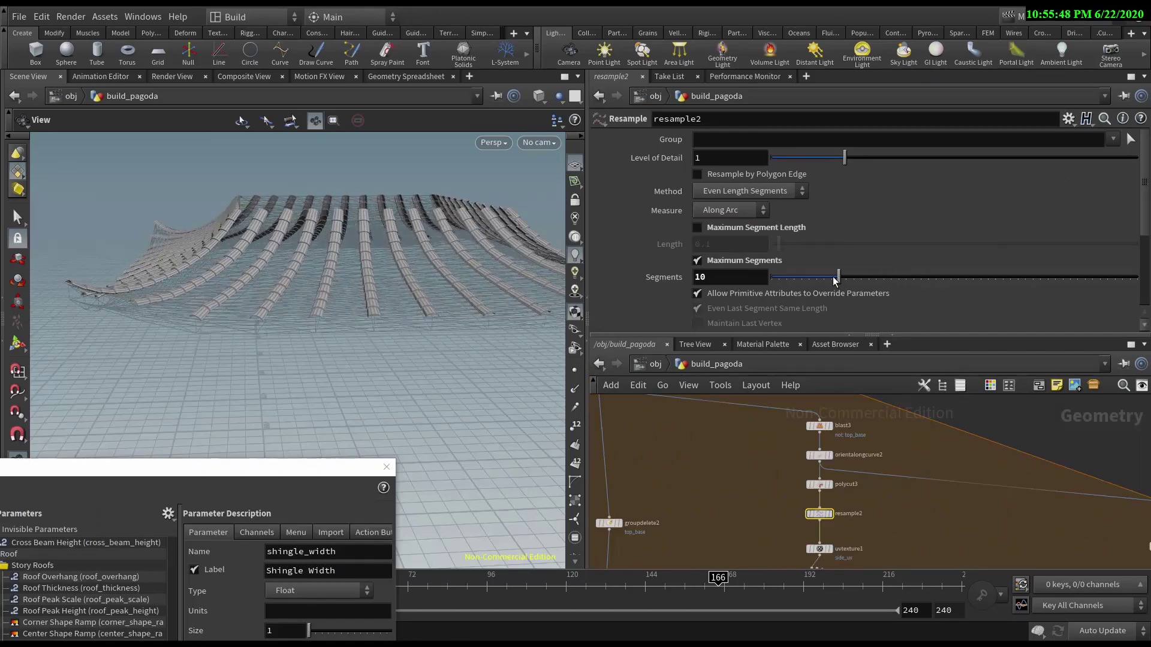
# Add segments to the roof strips and display the polyextrude13 and boolean6 results.
pyautogui.moveTo(835, 280); pyautogui.dragTo(852, 283)
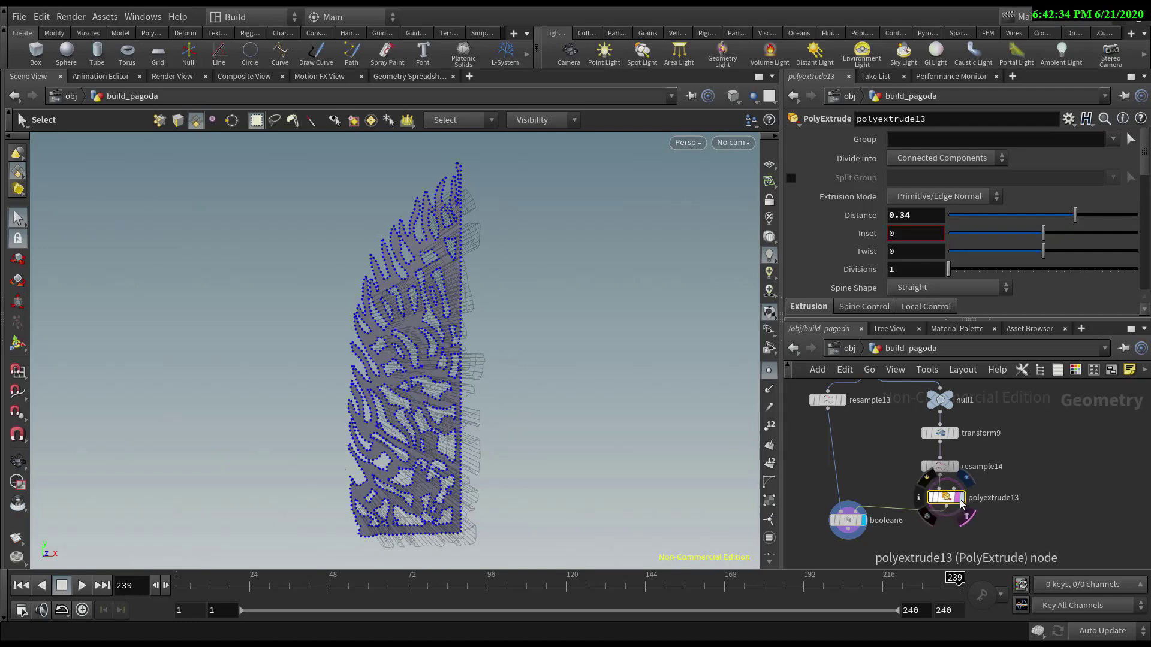
pyautogui.click(961, 498)
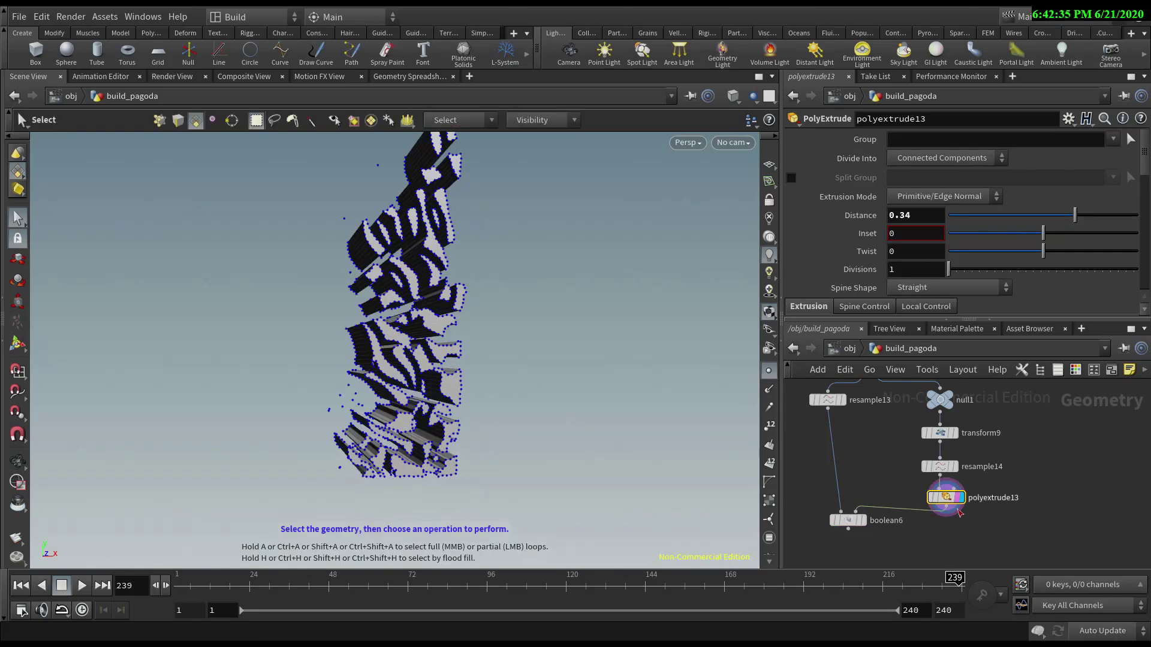
pyautogui.click(863, 520)
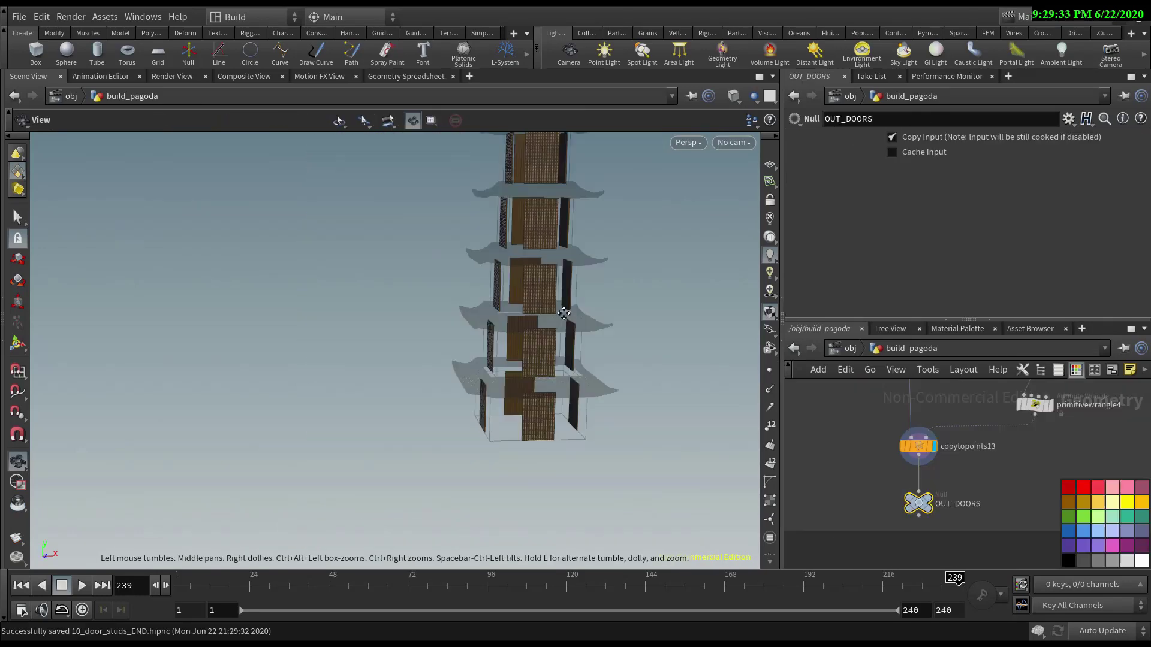
pyautogui.moveTo(563, 312); pyautogui.dragTo(452, 303)
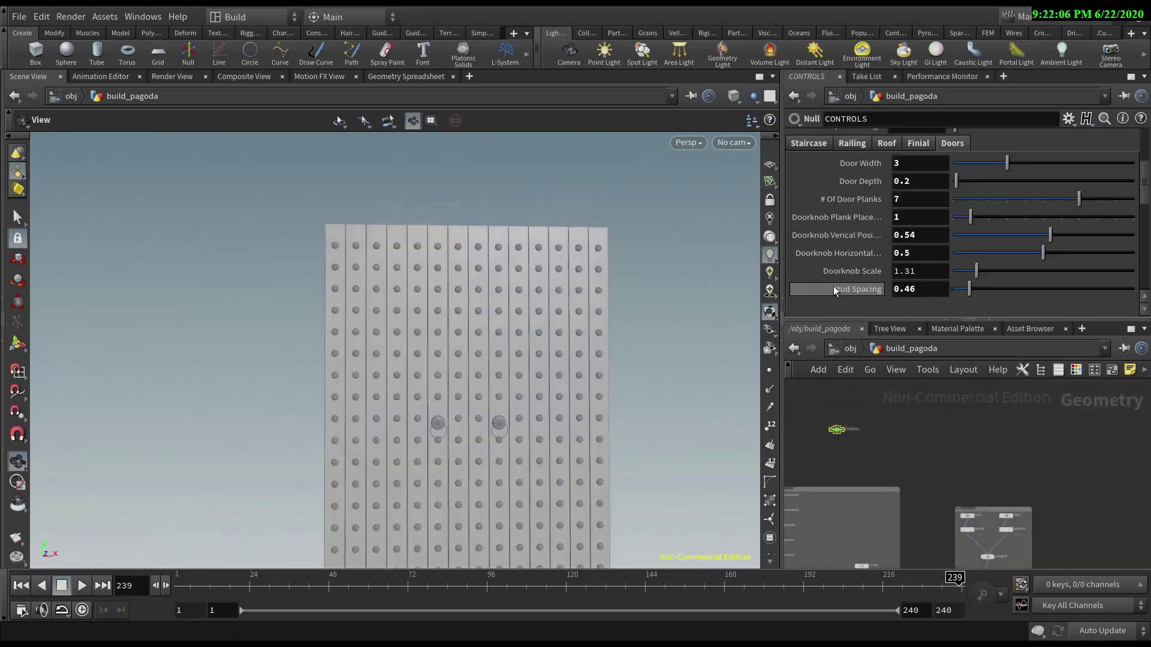
# Set the door Stud Spacing to 0.25 in the CONTROLS parameters.
pyautogui.scroll(-2, 833, 286)
pyautogui.moveTo(966, 254); pyautogui.dragTo(960, 254)
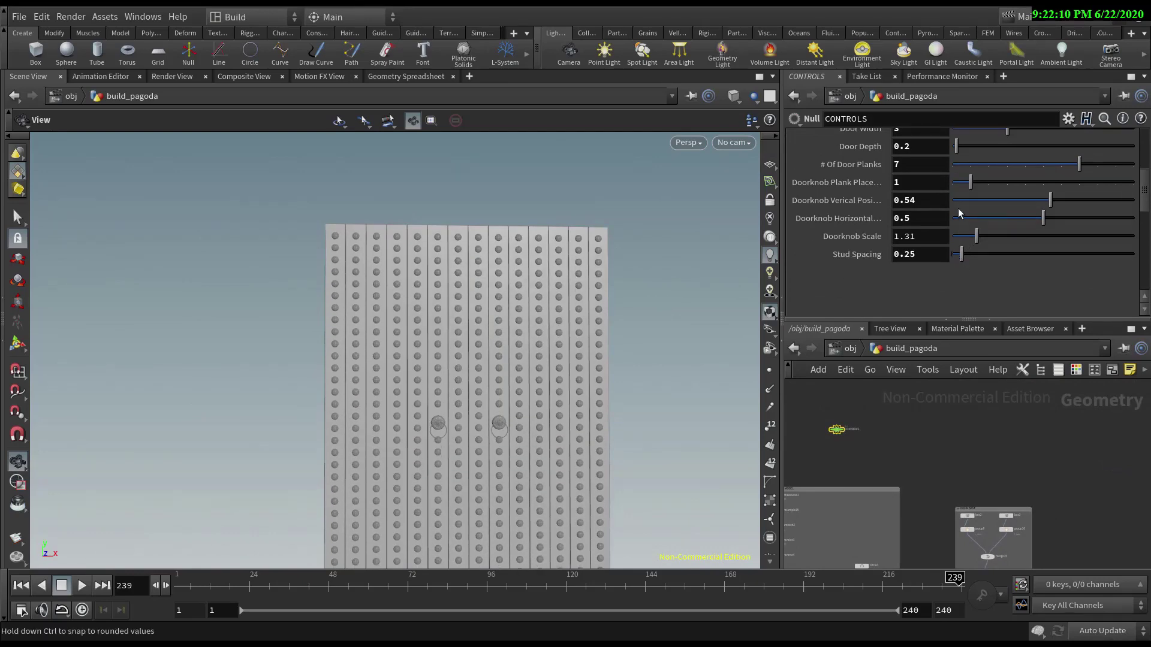
pyautogui.scroll(2, 957, 207)
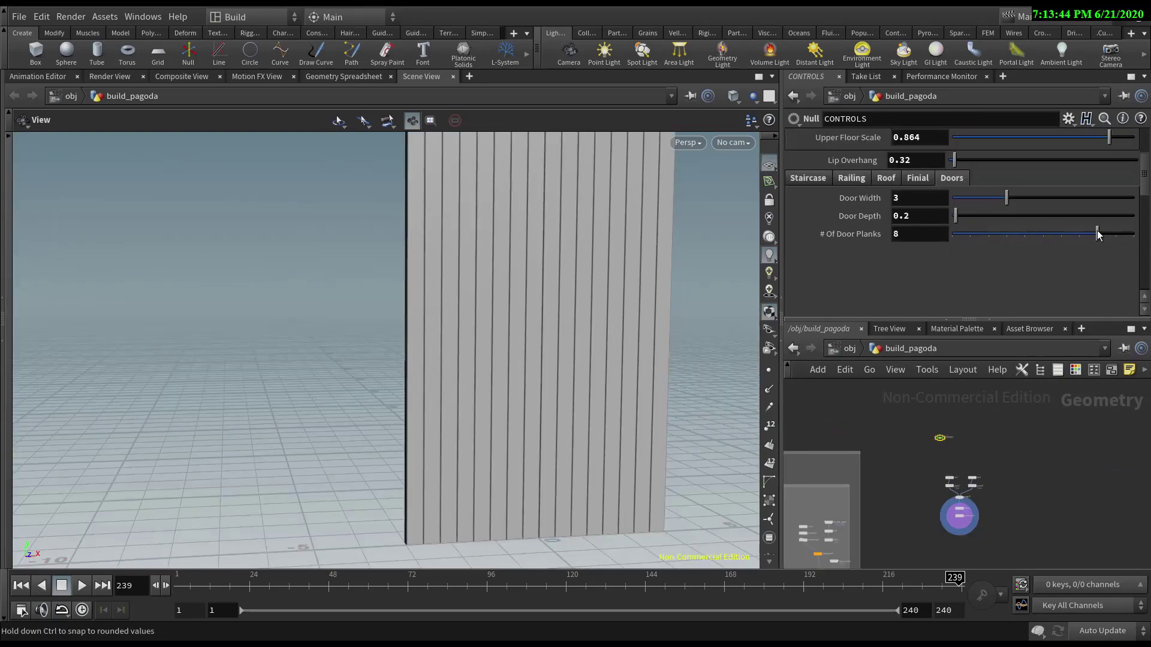
pyautogui.scroll(-3, 584, 324)
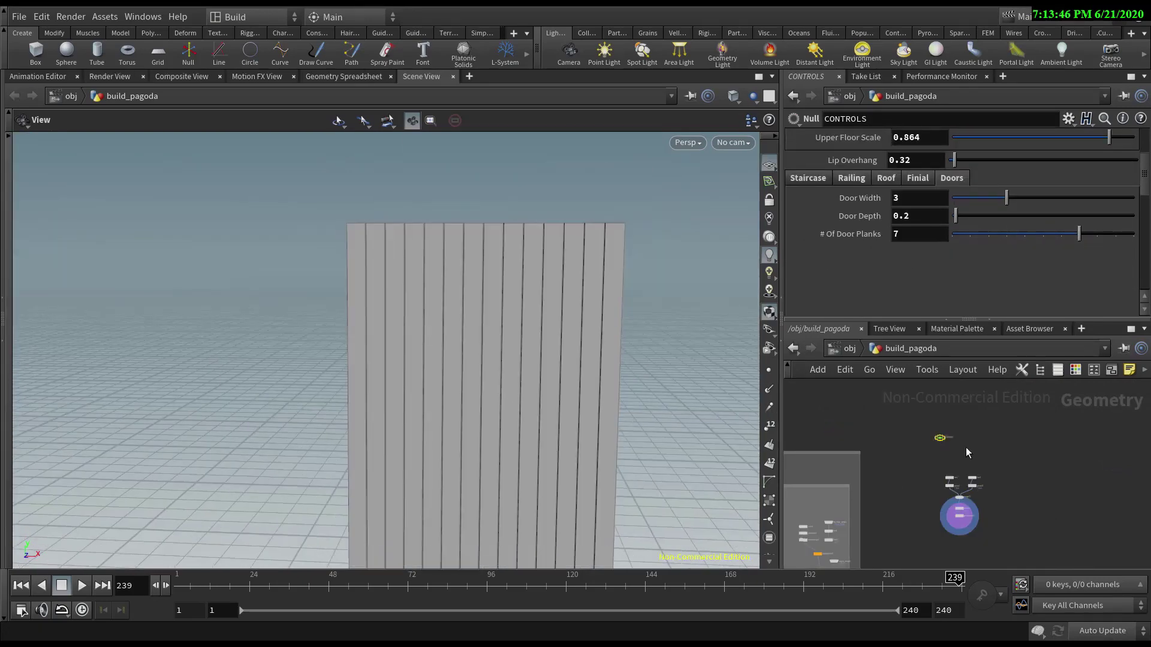